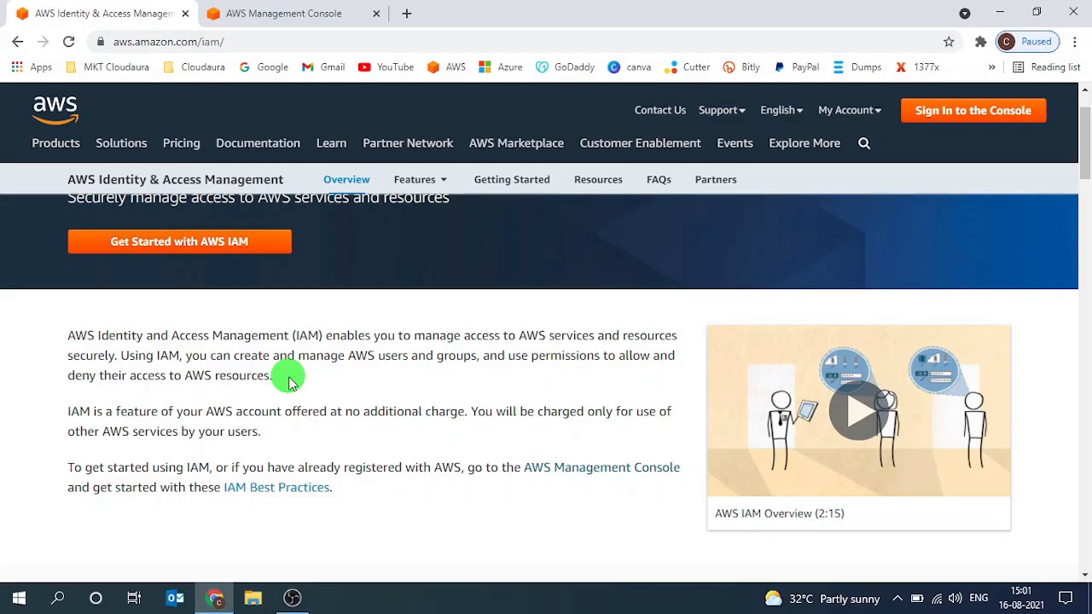
Step: Open a new blank document in Notepad
key(super+r)
text(o)
key(Down)
key(Down)
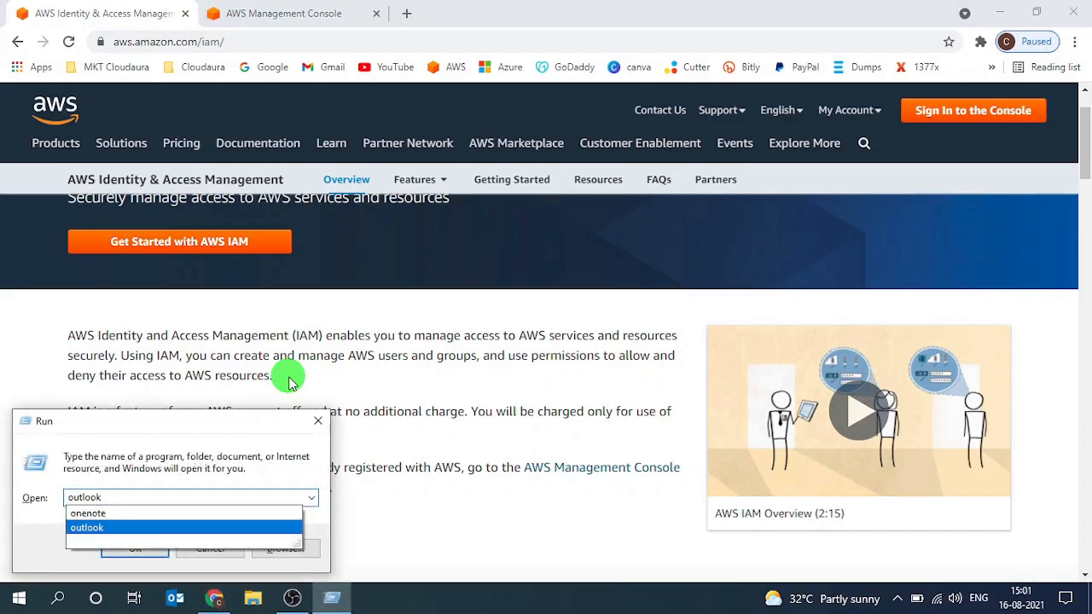
key(ctrl+a)
text(not)
key(Down)
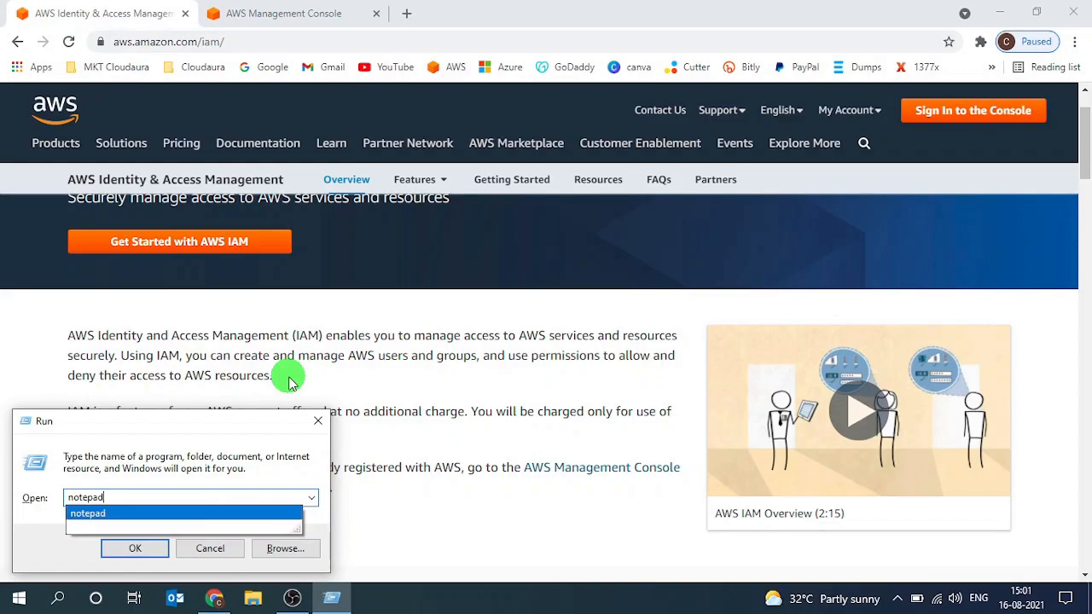
key(Return)
Step: Write "IAM User:" followed by the user's name on the first line and "Allow EC2 Full Permission" on the second
text(Rehan)
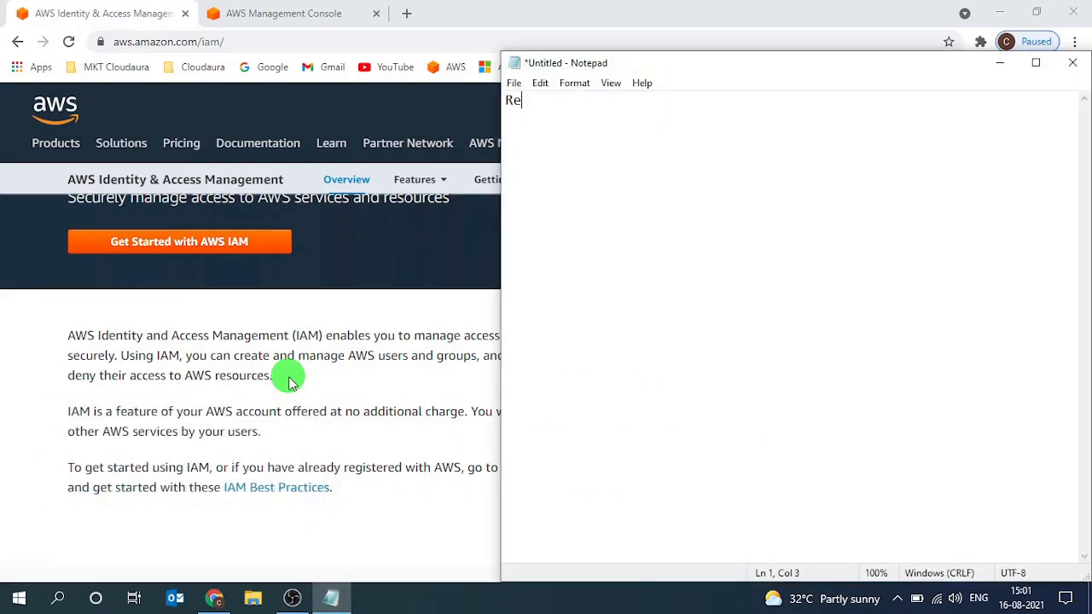
key(Return)
key(Up)
text(IAM User:)
key(Right)
key(Right)
key(Right)
key(Right)
key(Right)
key(Right)
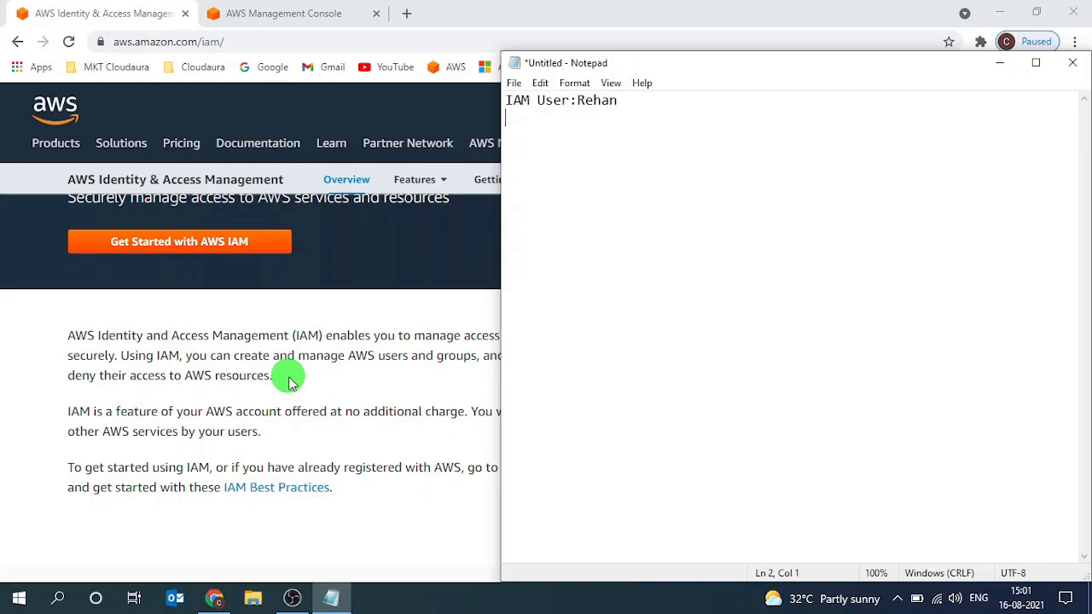
text(Allow EC2 Full Permission)
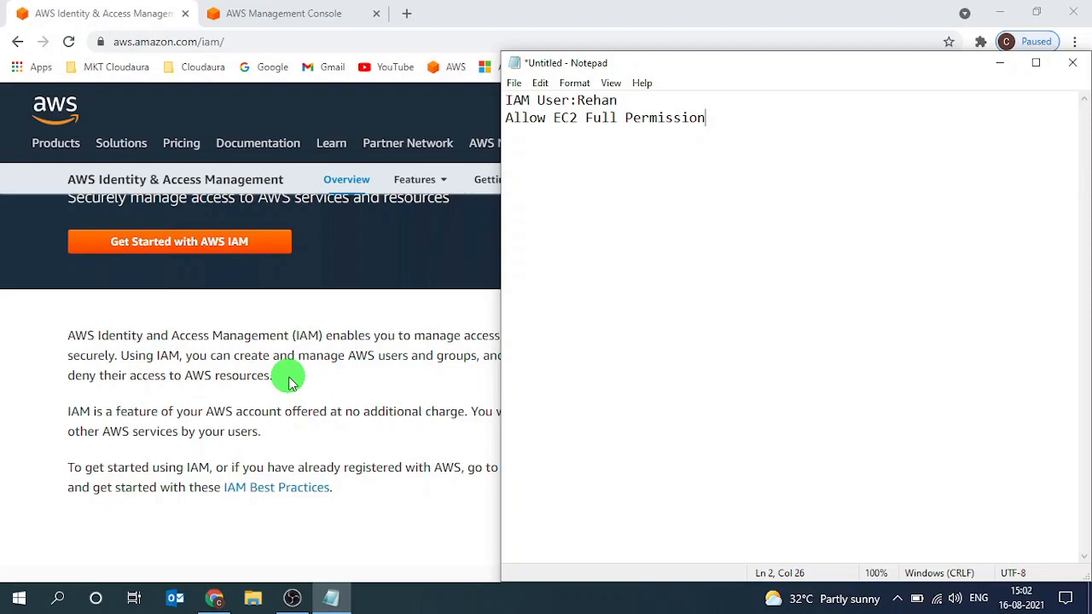
key(Return)
text(Deny S3)
key(BackSpace)
key(BackSpace)
key(BackSpace)
key(BackSpace)
key(BackSpace)
key(BackSpace)
key(BackSpace)
key(BackSpace)
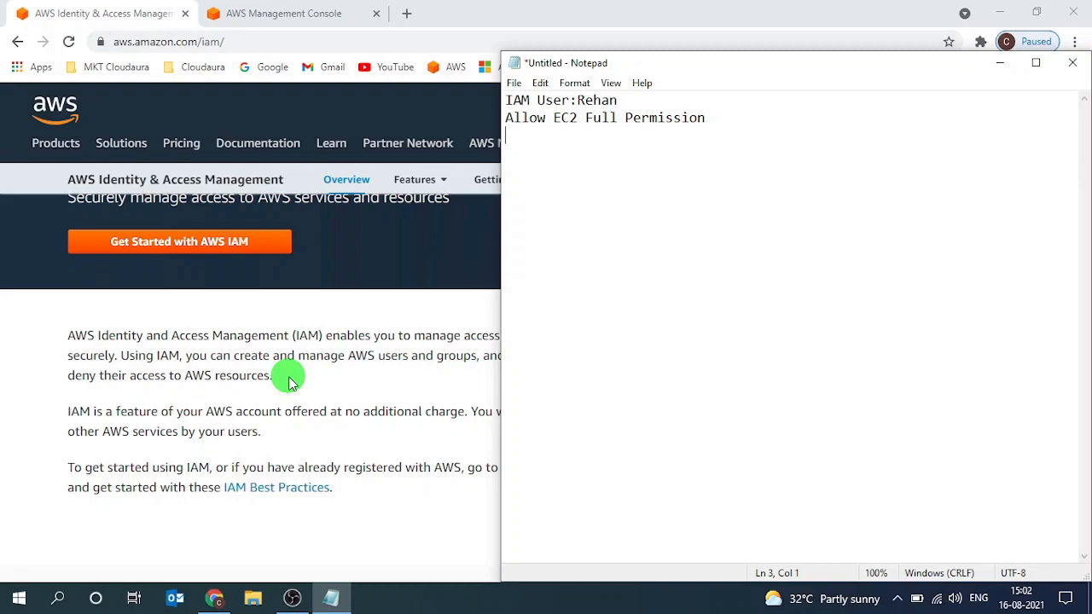
Step: Close the IAM product page and open the IAM service from the console's Security, Identity, & Compliance category
click(185, 14)
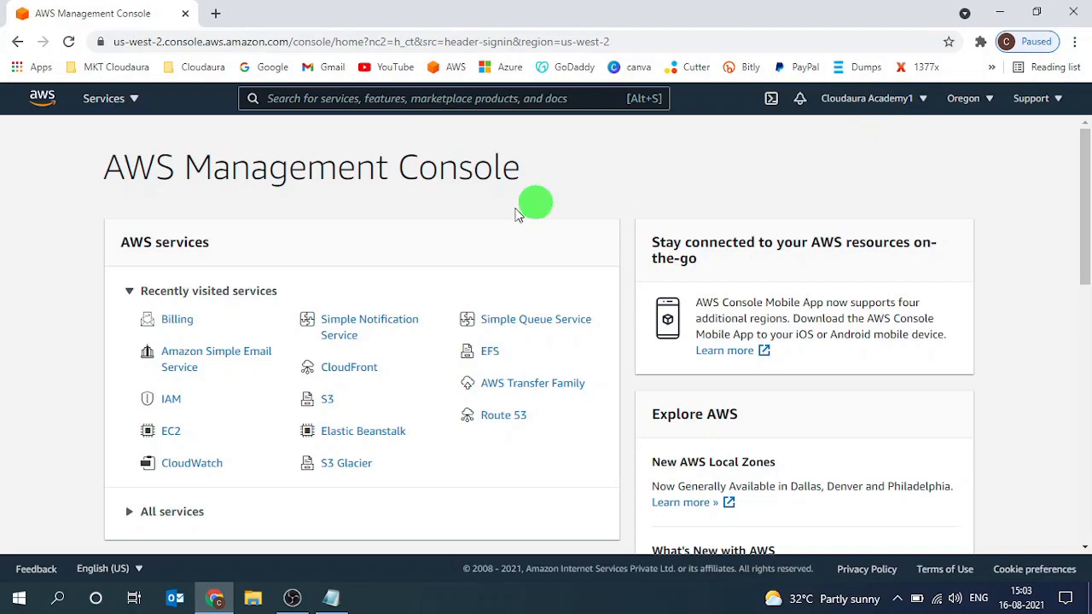
click(133, 100)
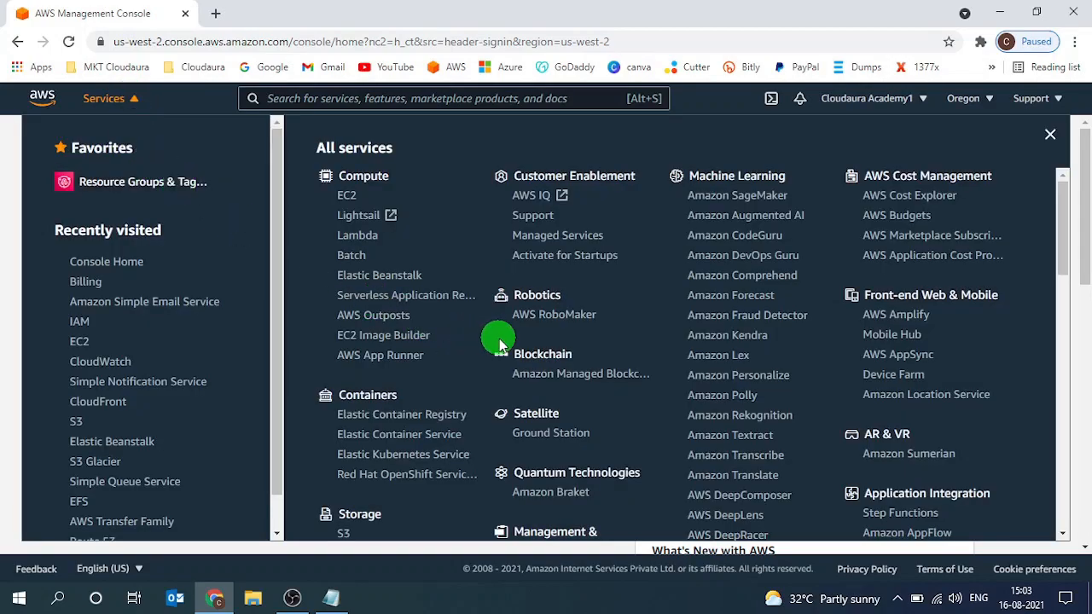
scroll(499, 350, down, 3)
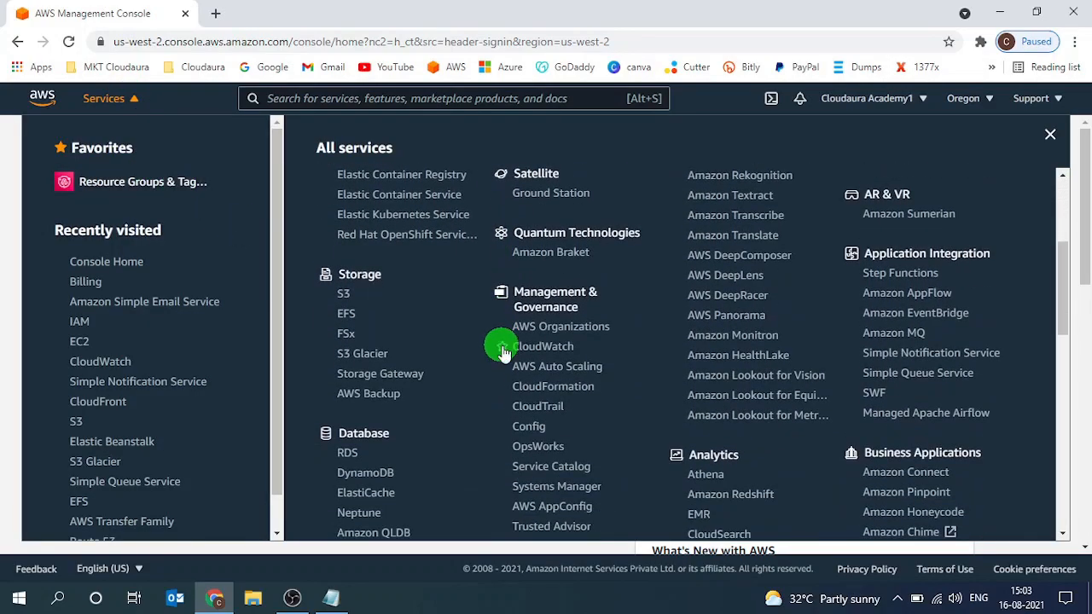
scroll(524, 363, down, 3)
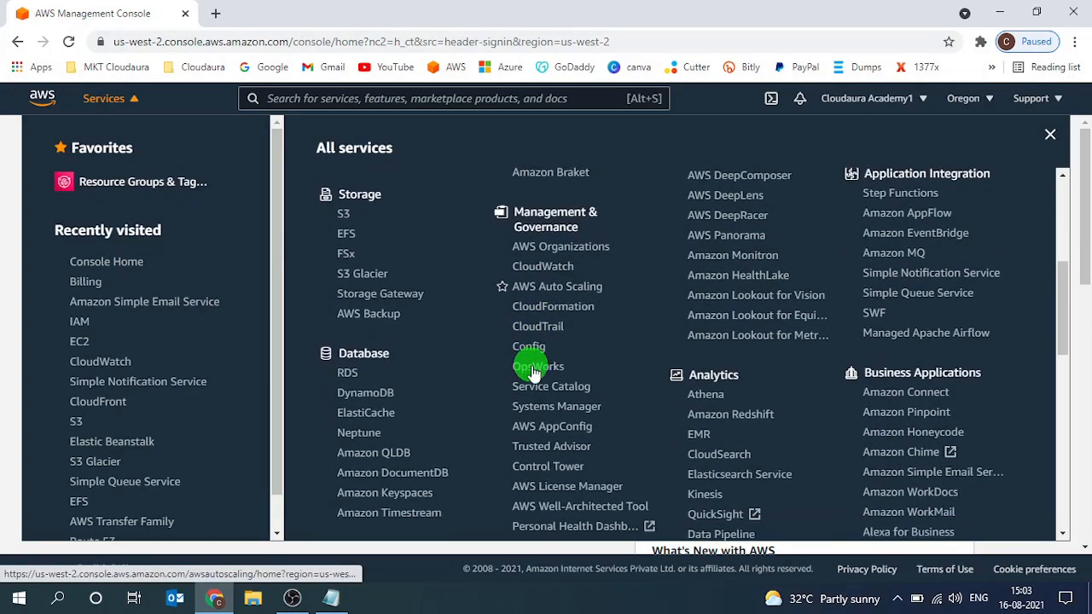
scroll(495, 369, down, 2)
scroll(518, 348, down, 1)
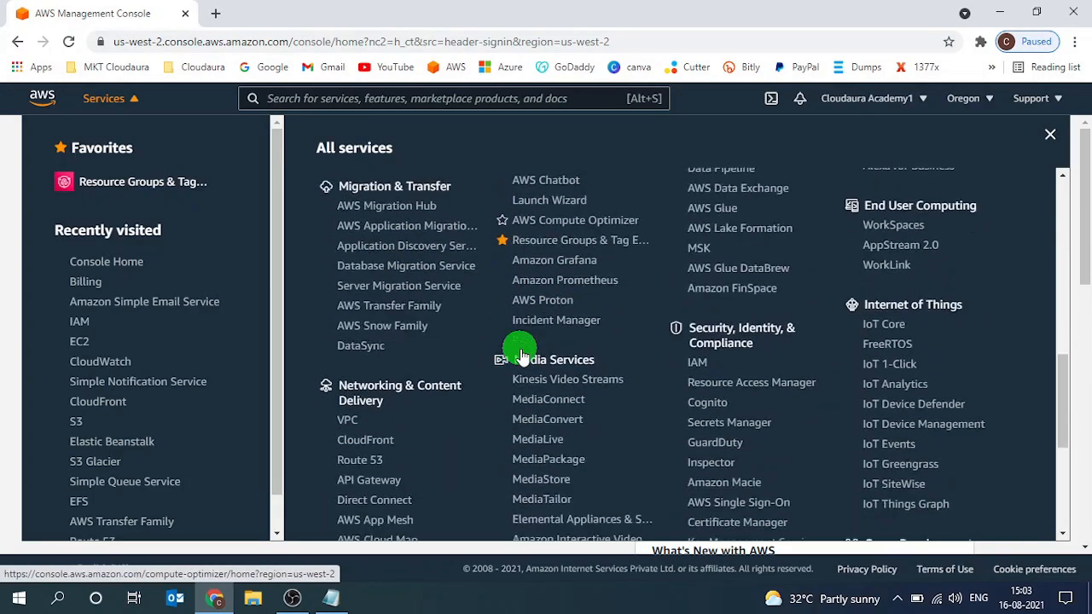
scroll(524, 356, up, 5)
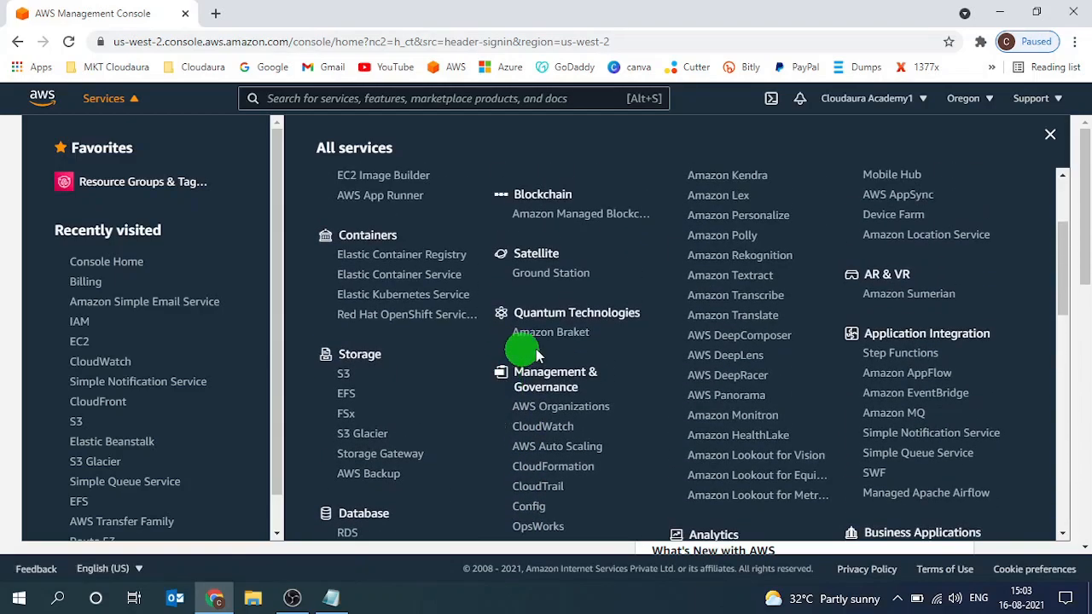
scroll(589, 337, up, 3)
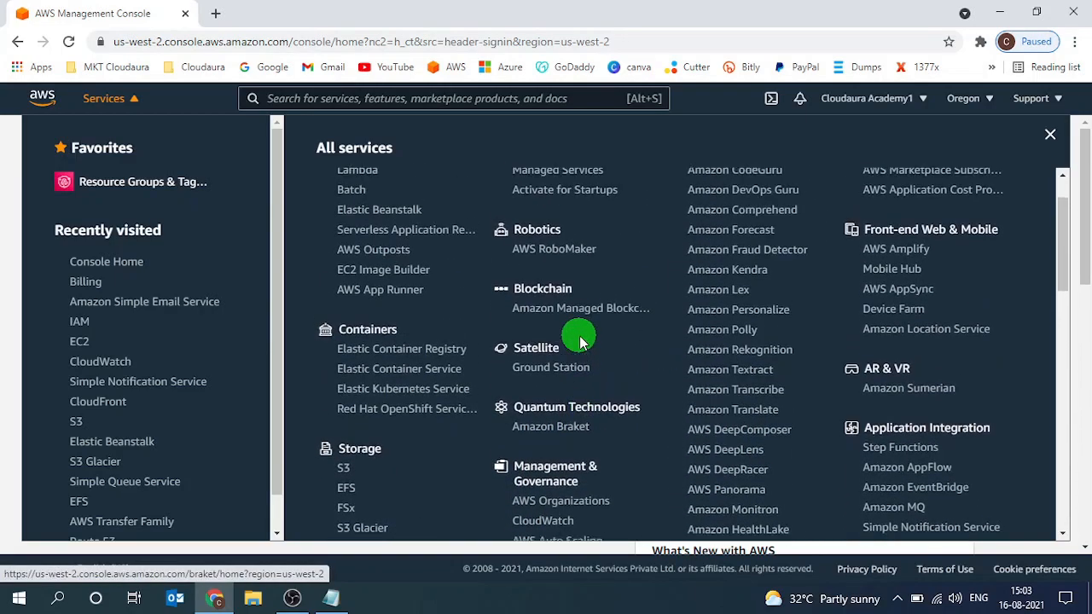
scroll(583, 378, down, 5)
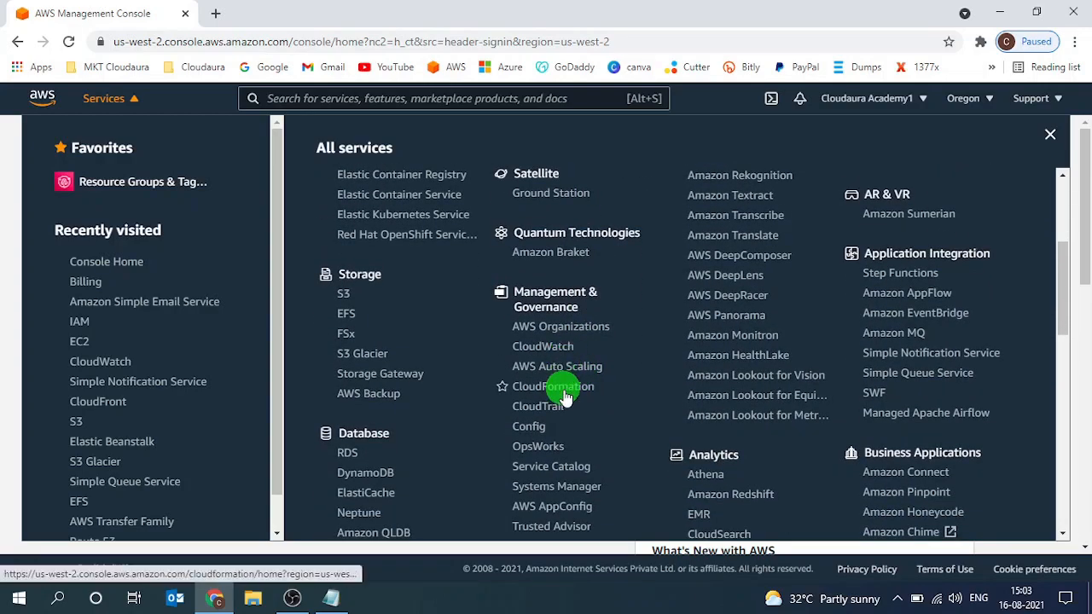
scroll(561, 409, down, 5)
scroll(402, 422, down, 7)
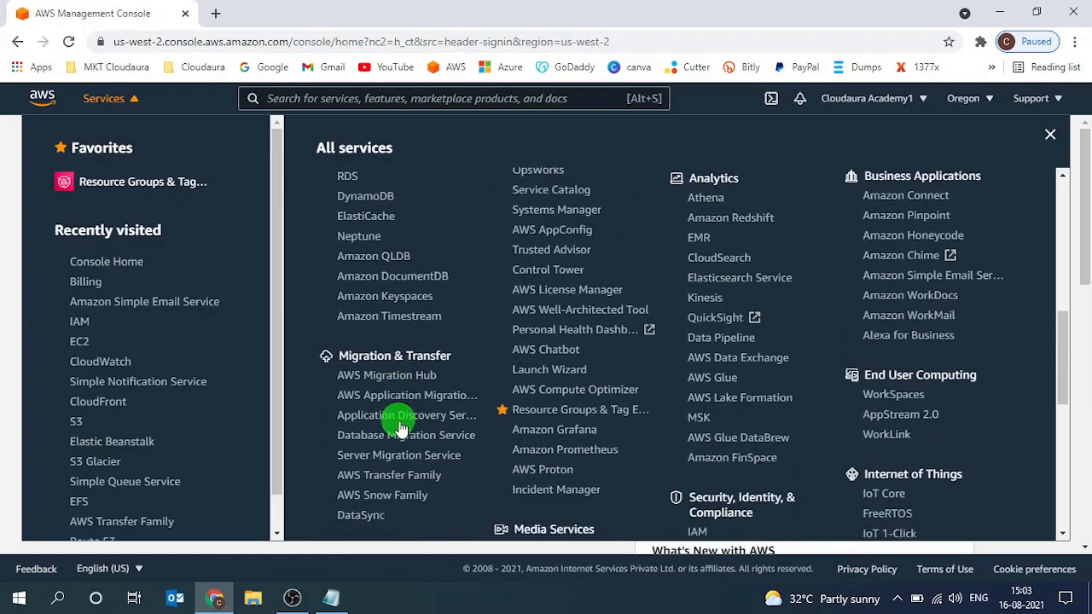
scroll(418, 406, down, 4)
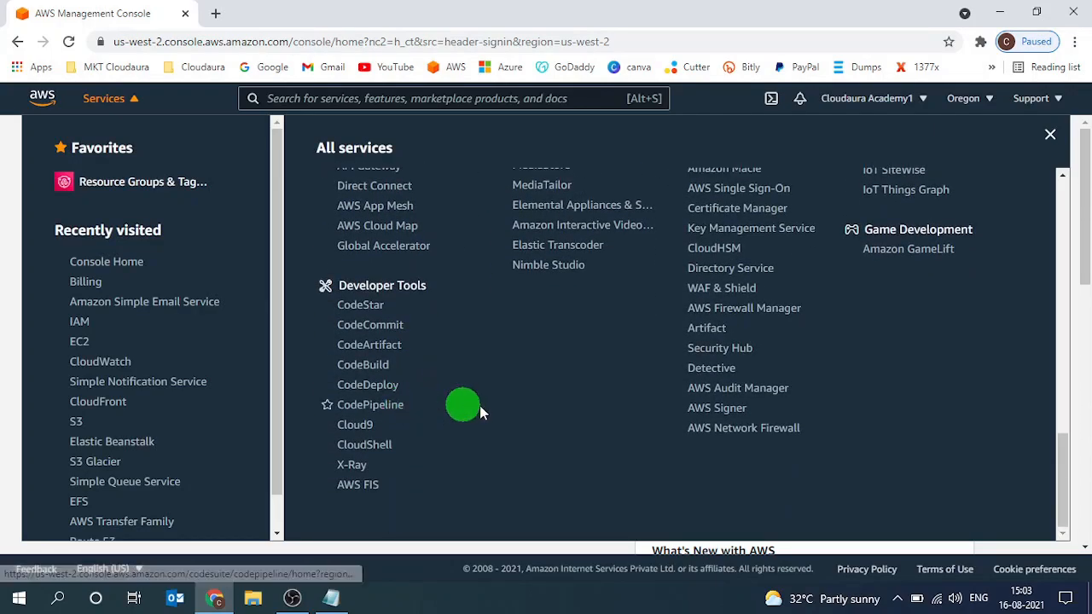
scroll(478, 403, up, 8)
scroll(648, 391, up, 7)
scroll(687, 384, down, 5)
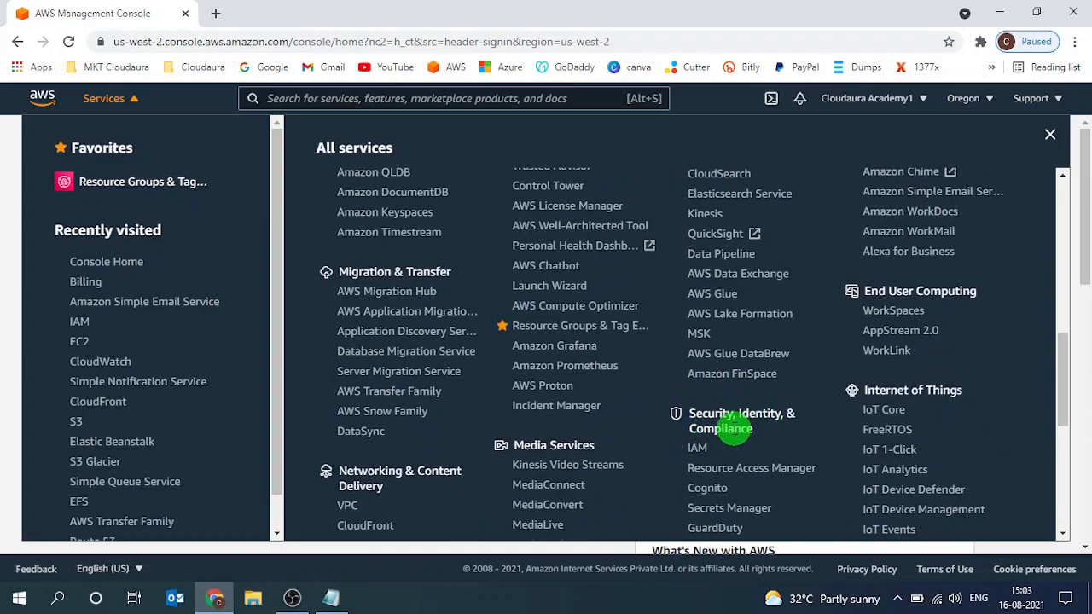
click(698, 449)
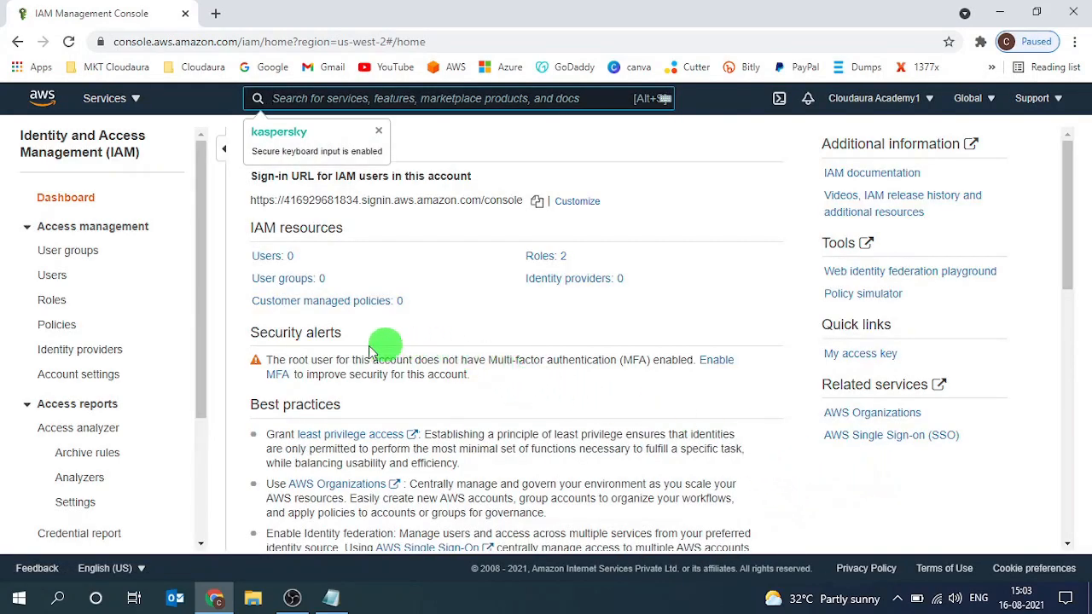
Step: Begin adding an IAM user, enter the noted user name, and enable AWS Management Console access
click(53, 282)
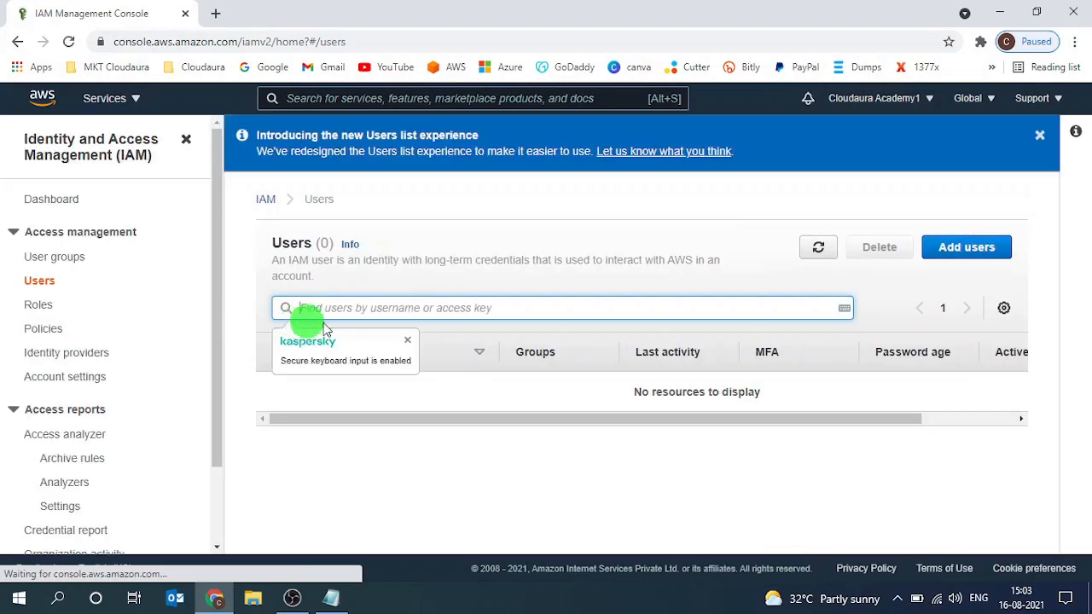
click(992, 248)
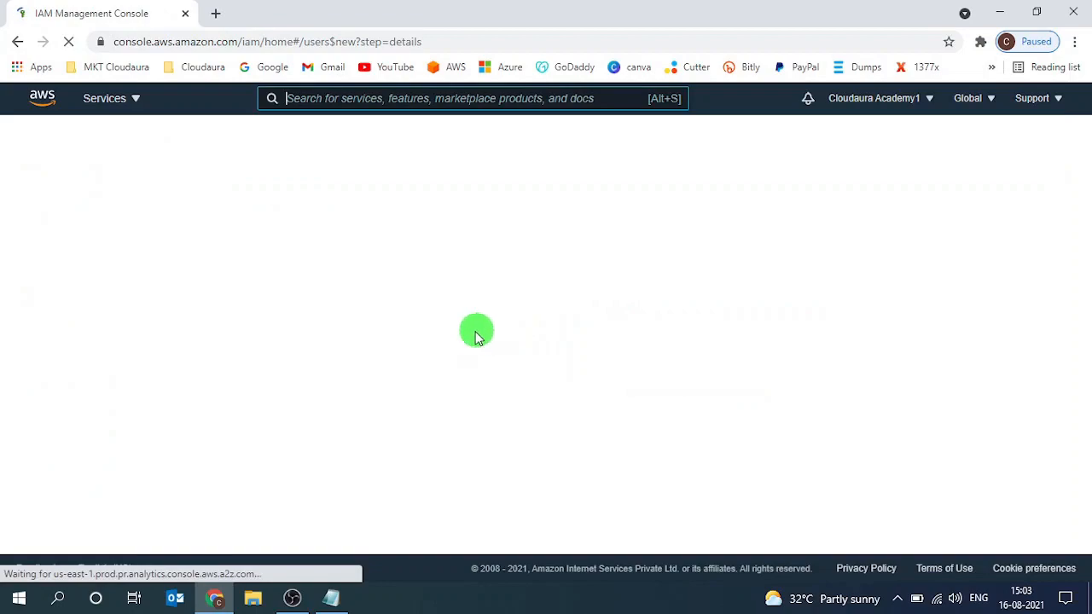
click(381, 267)
text(Reh)
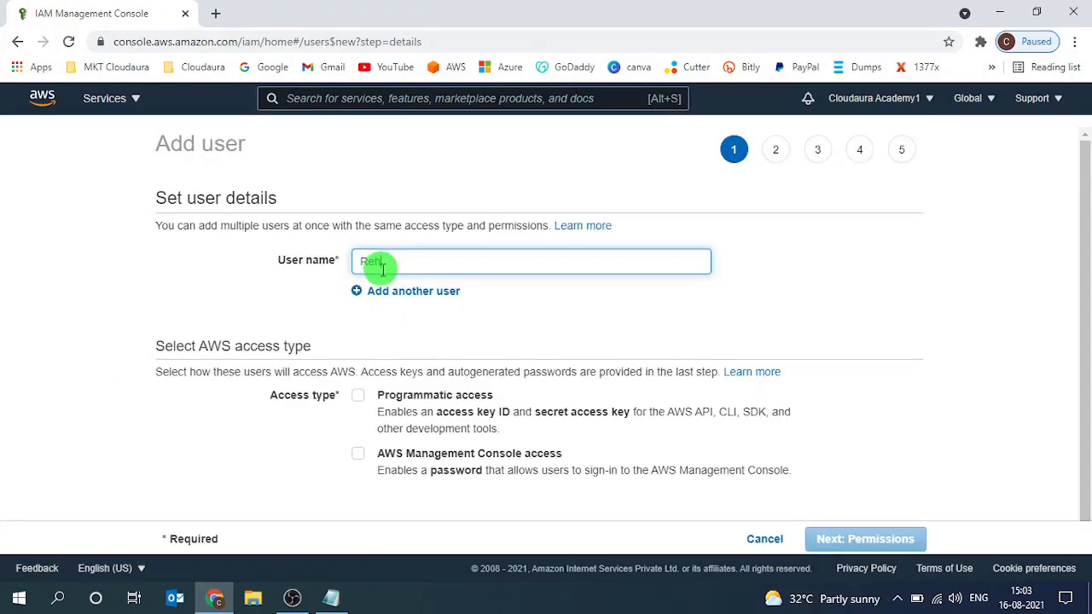
text(an)
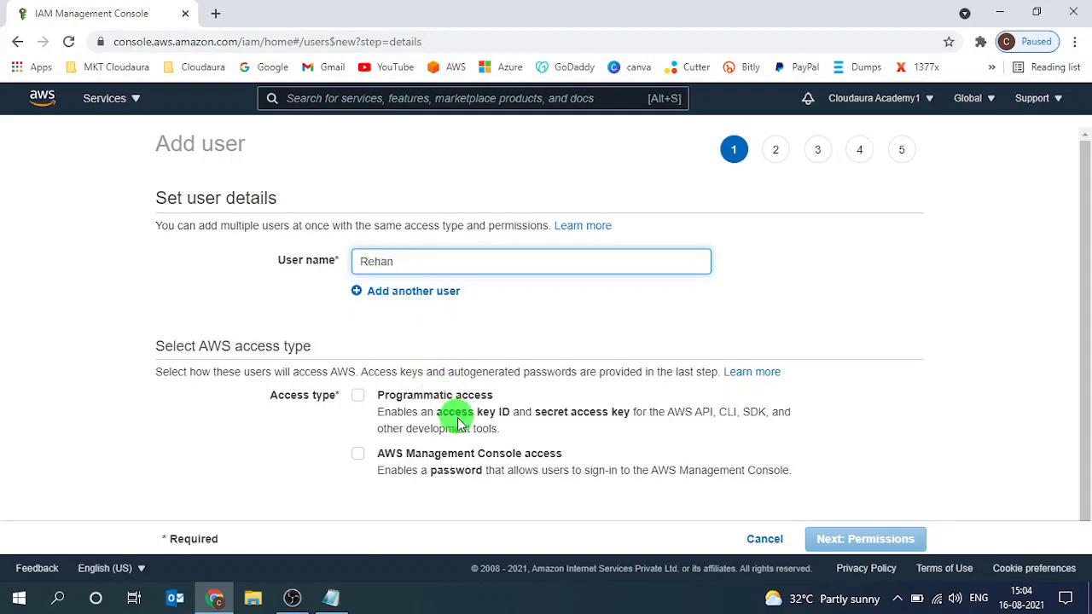
scroll(439, 414, down, 1)
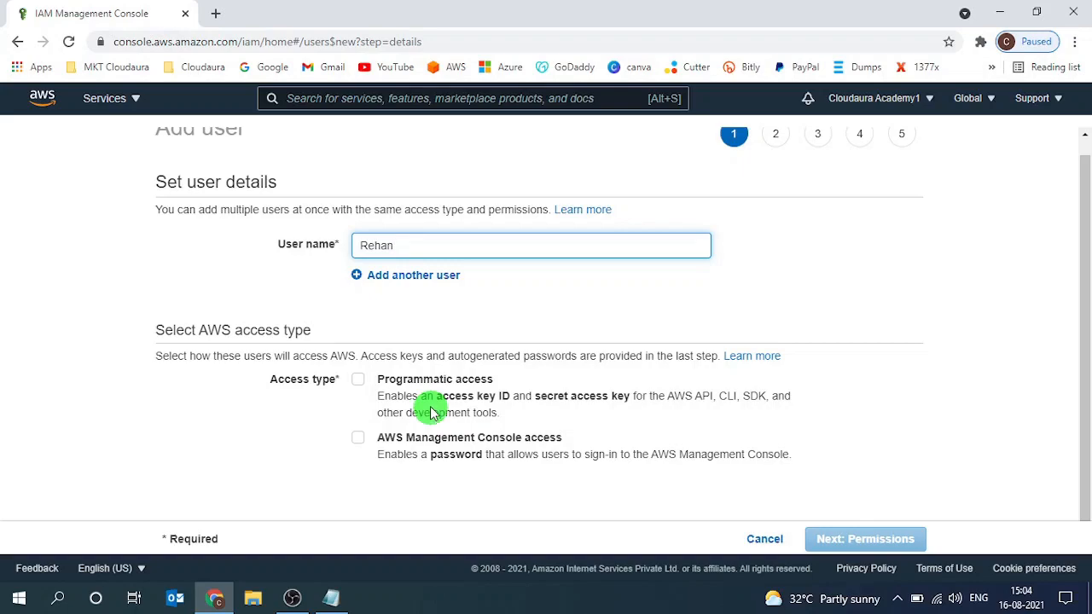
click(358, 438)
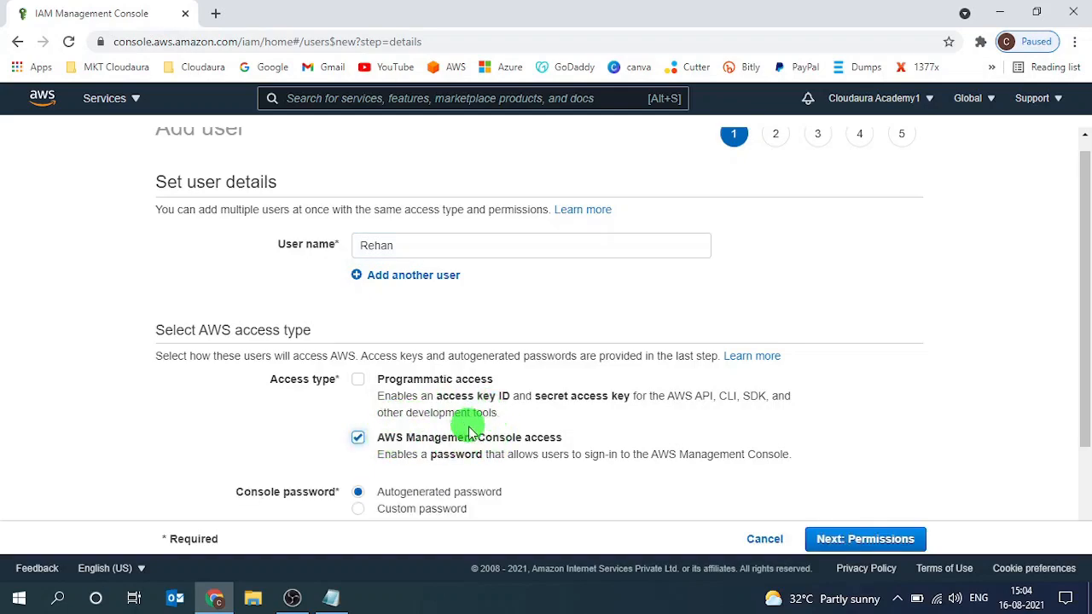
Step: Enter a custom console password, turn off the required password reset at next sign-in, and continue to the permissions
scroll(468, 432, down, 2)
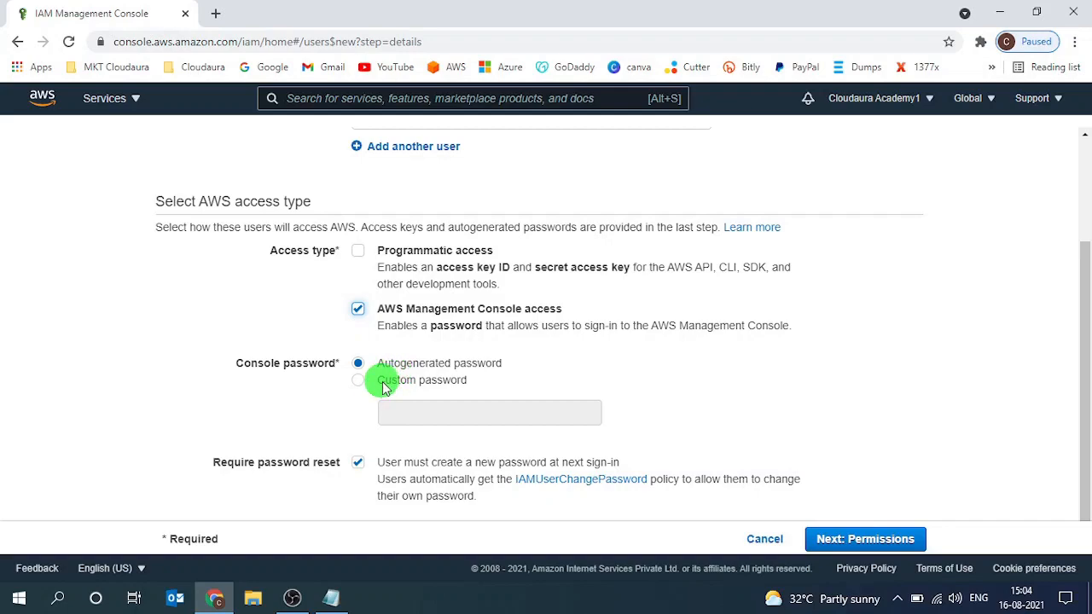
click(383, 388)
click(419, 418)
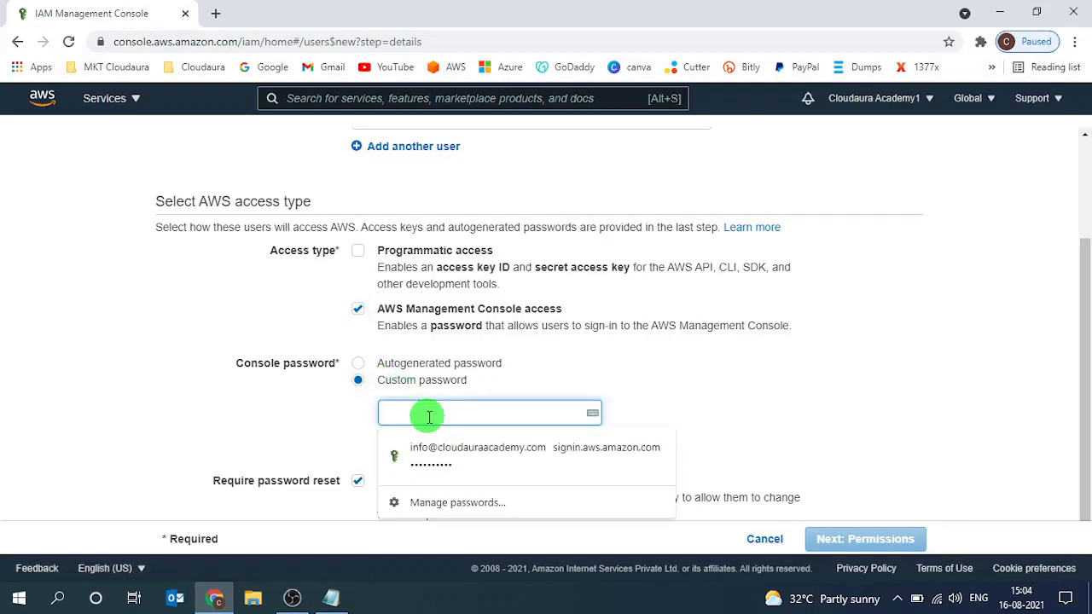
text(•••••••••)
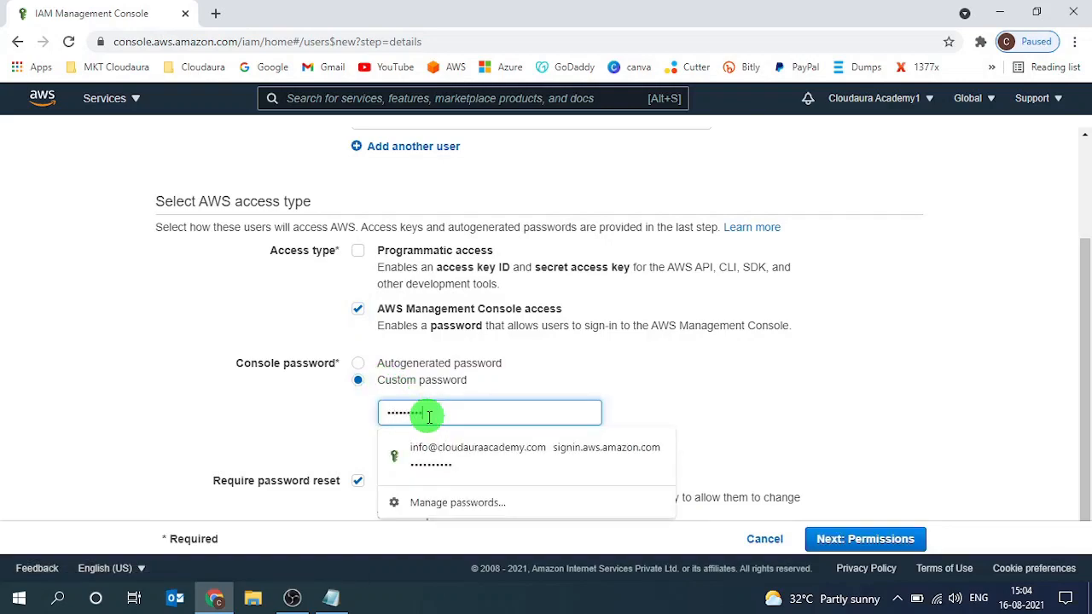
click(311, 443)
click(384, 442)
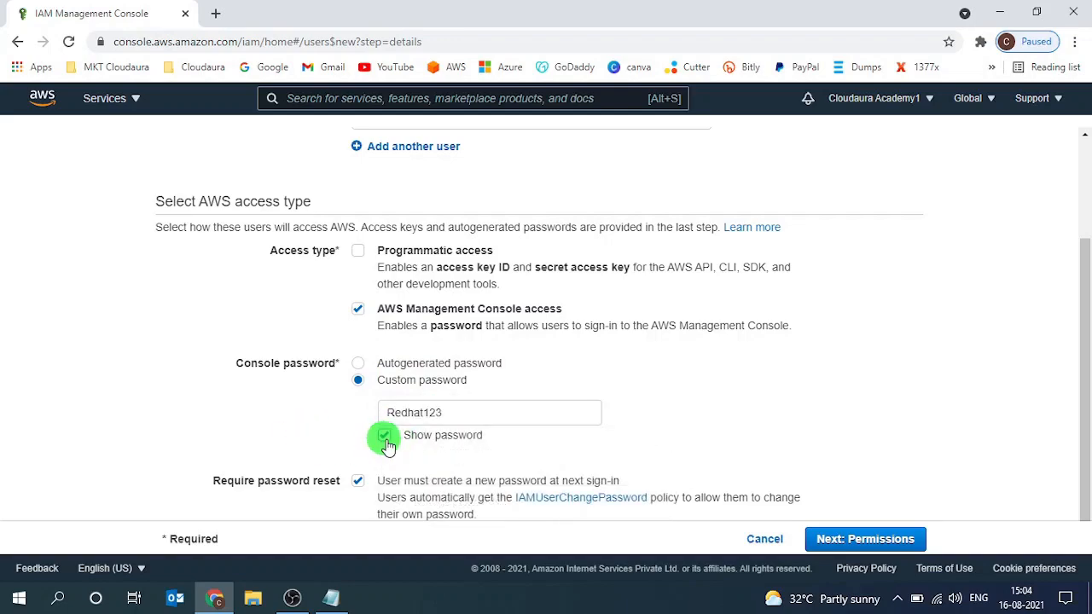
click(384, 436)
scroll(371, 448, down, 1)
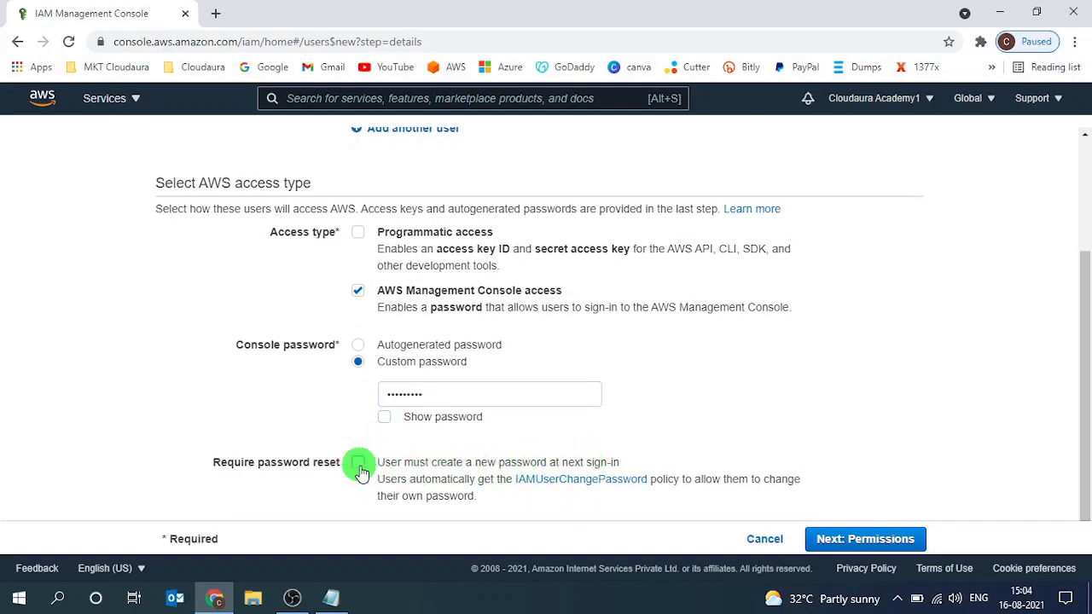
click(871, 543)
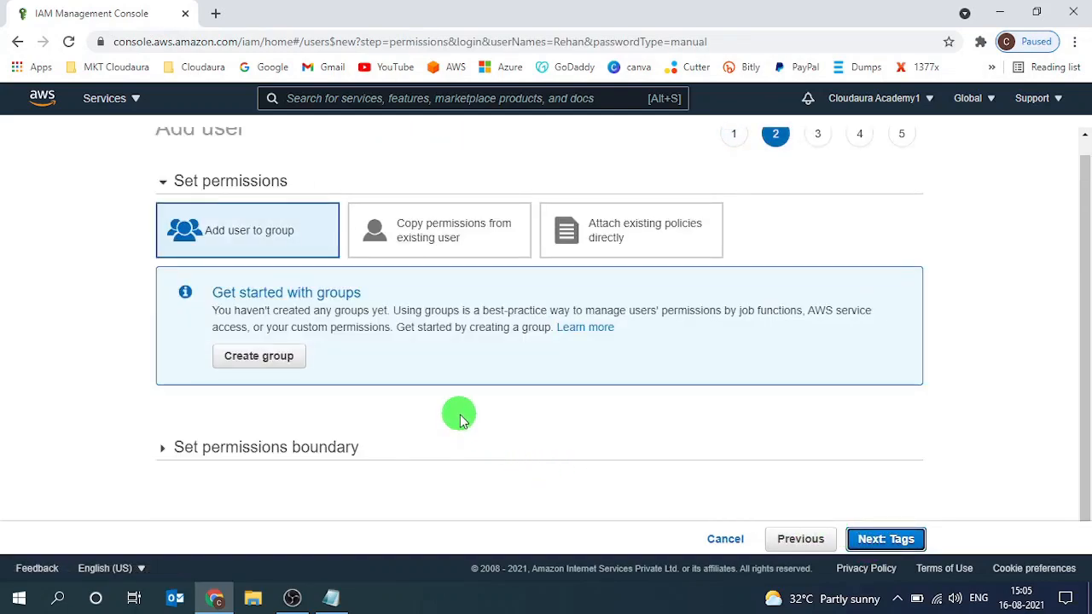
Step: Attach the existing AmazonEC2FullAccess policy directly to the user and continue to the review without adding tags
click(631, 246)
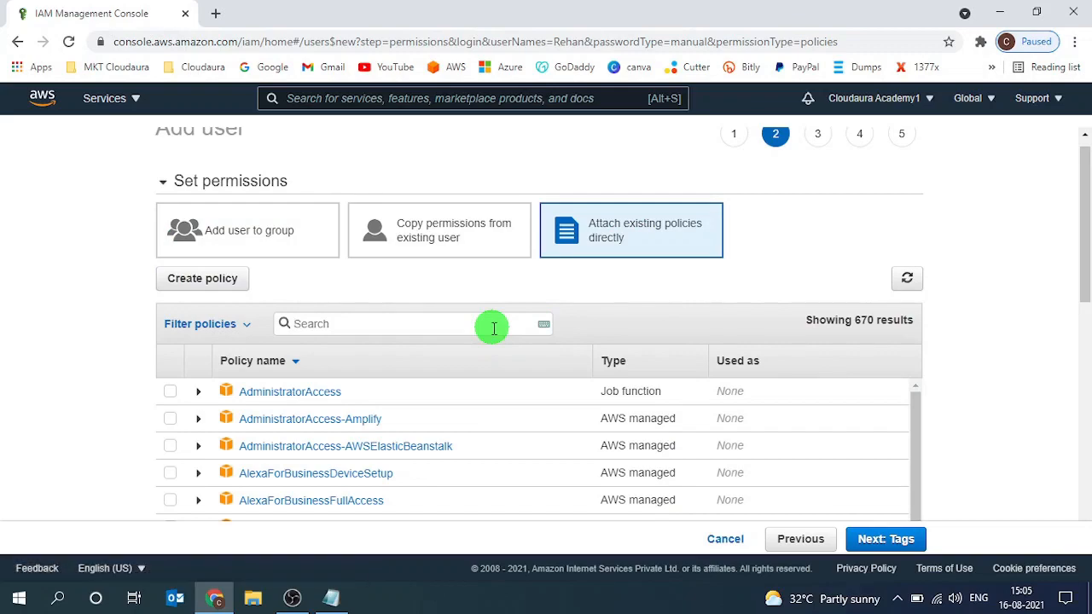
click(493, 328)
text(ec2full)
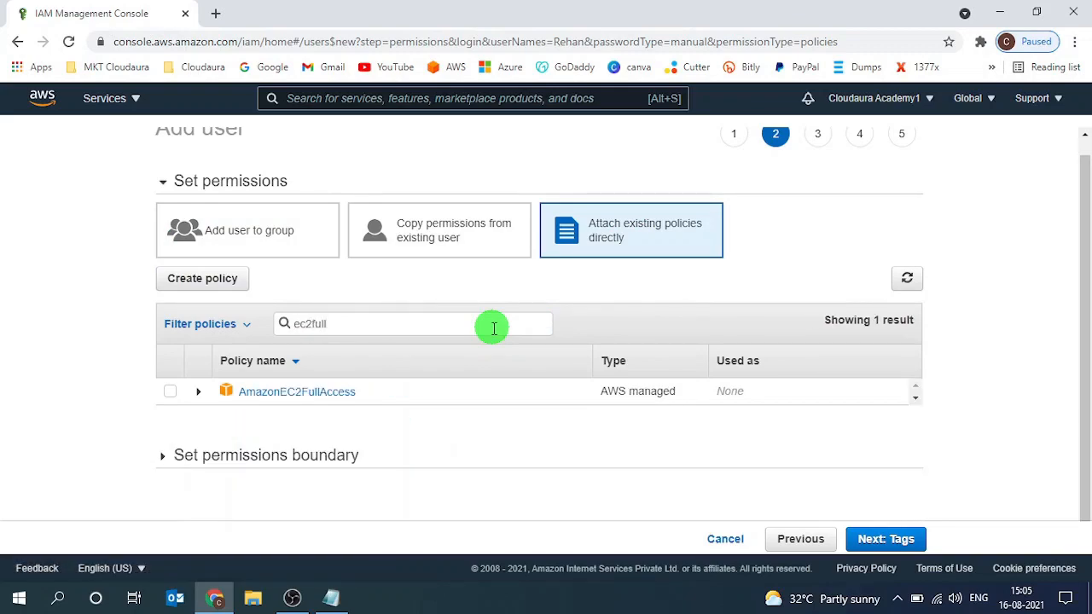
click(169, 392)
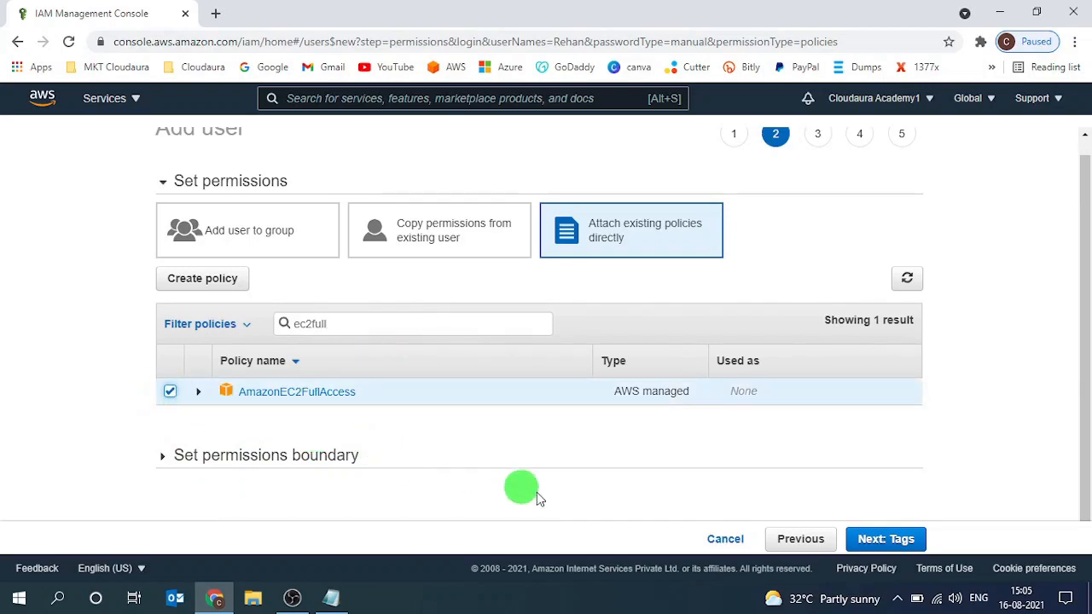
click(870, 540)
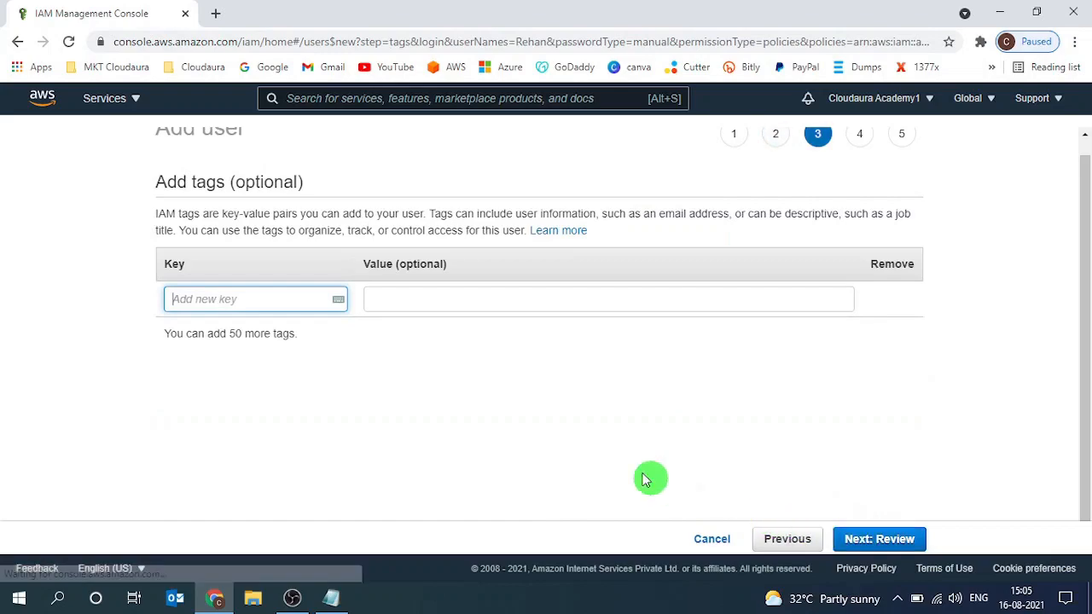
click(888, 541)
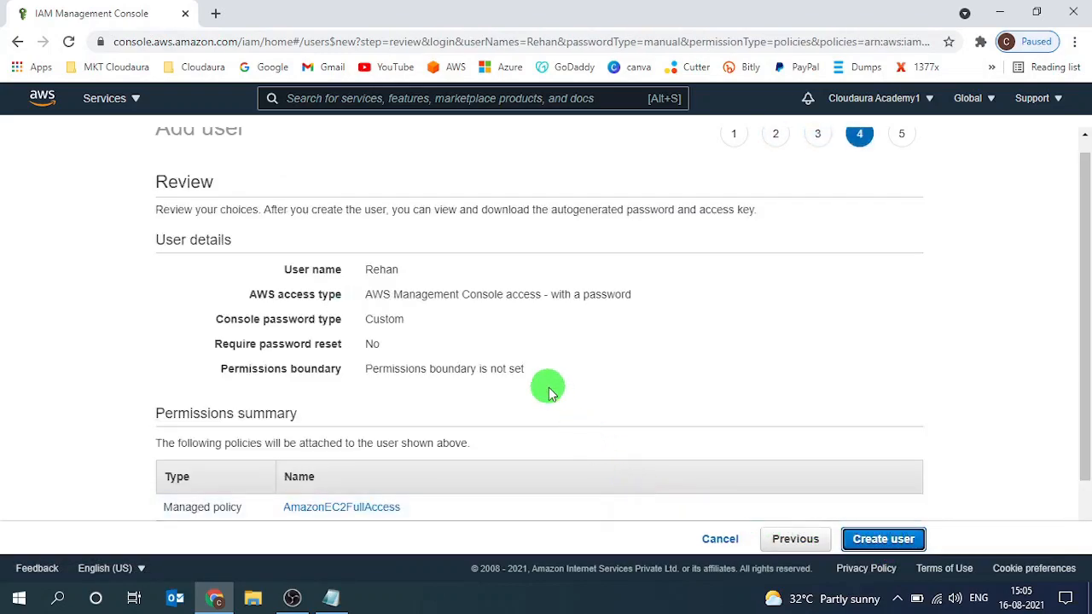
Step: Create the reviewed IAM user, copy the console sign-in URL for IAM users, and close the wizard
scroll(546, 388, down, 1)
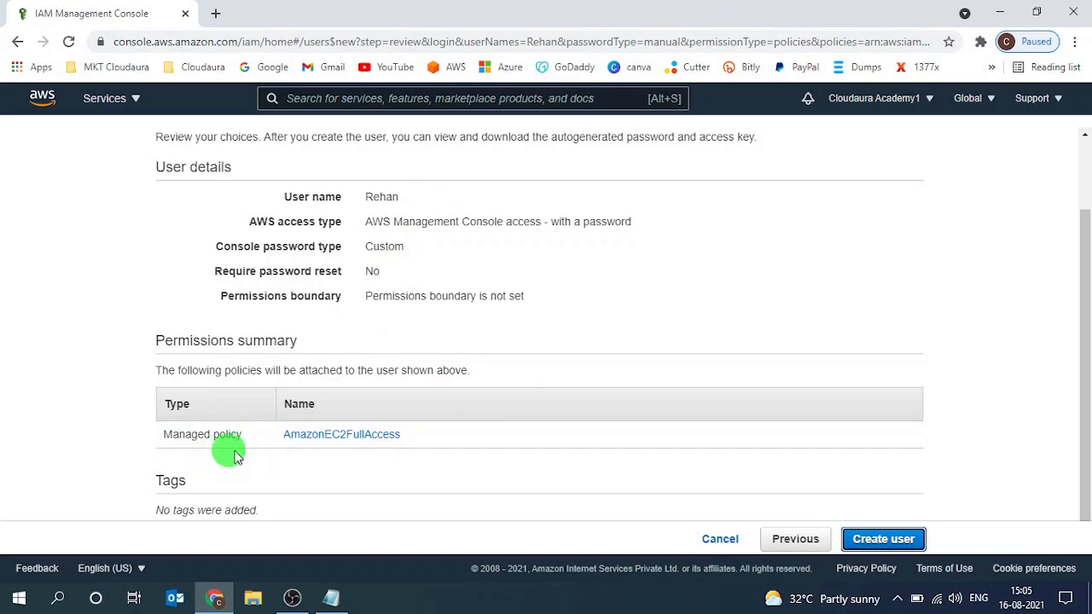
click(907, 543)
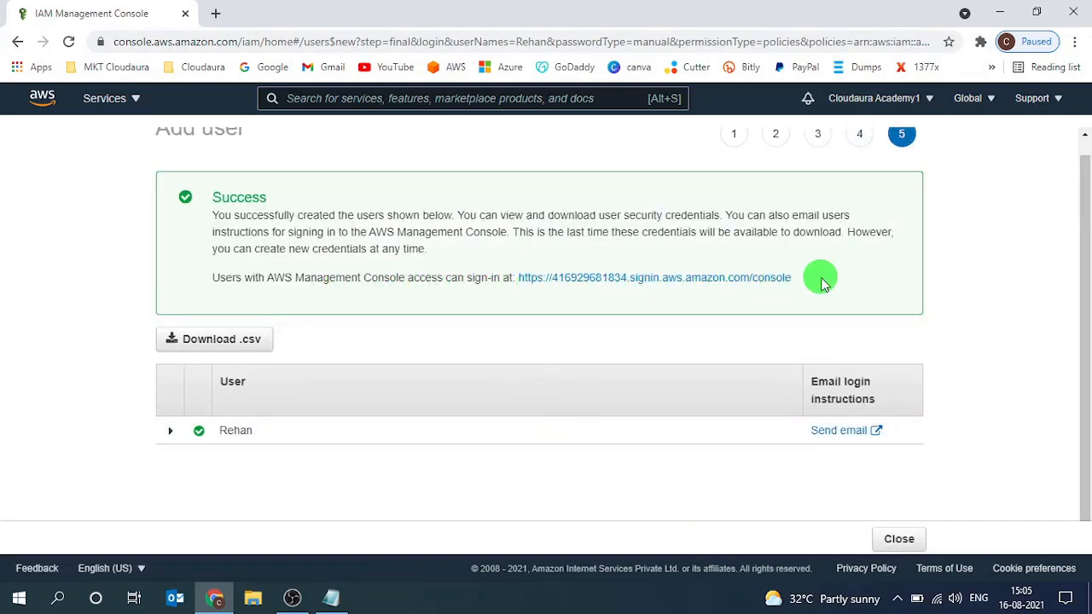
drag(815, 278, 509, 291)
key(super+c)
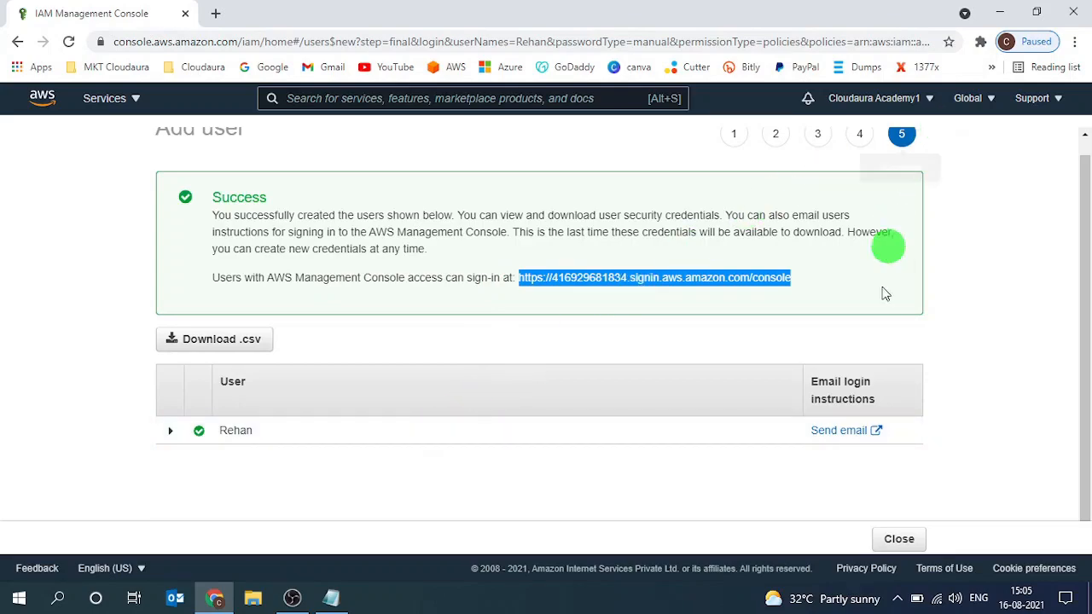
click(901, 539)
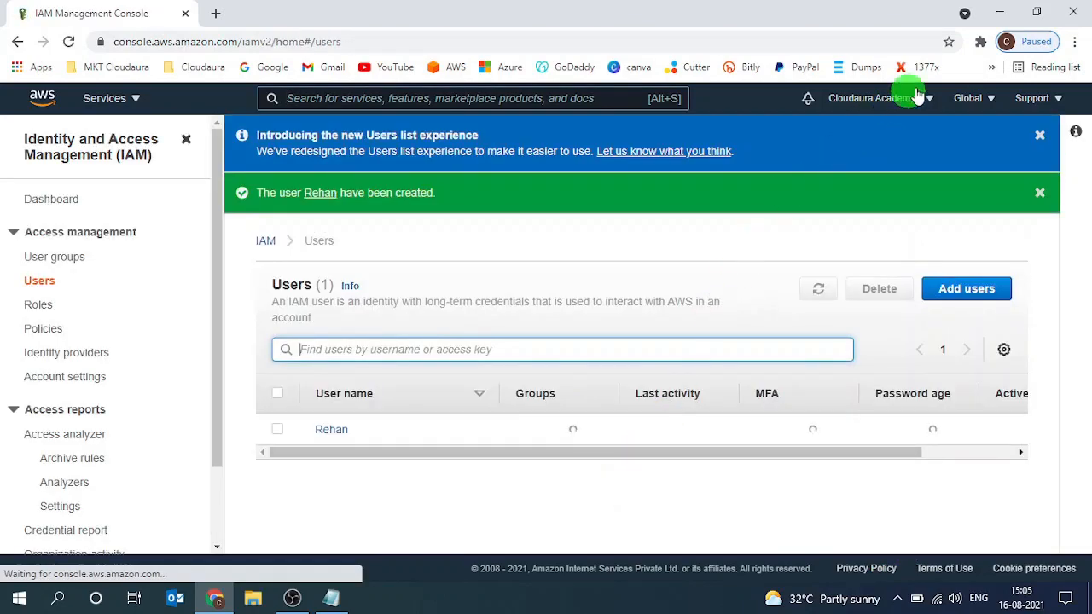
Step: Minimize the open windows, switch to Microsoft Edge and go to the copied IAM console sign-in URL
click(998, 12)
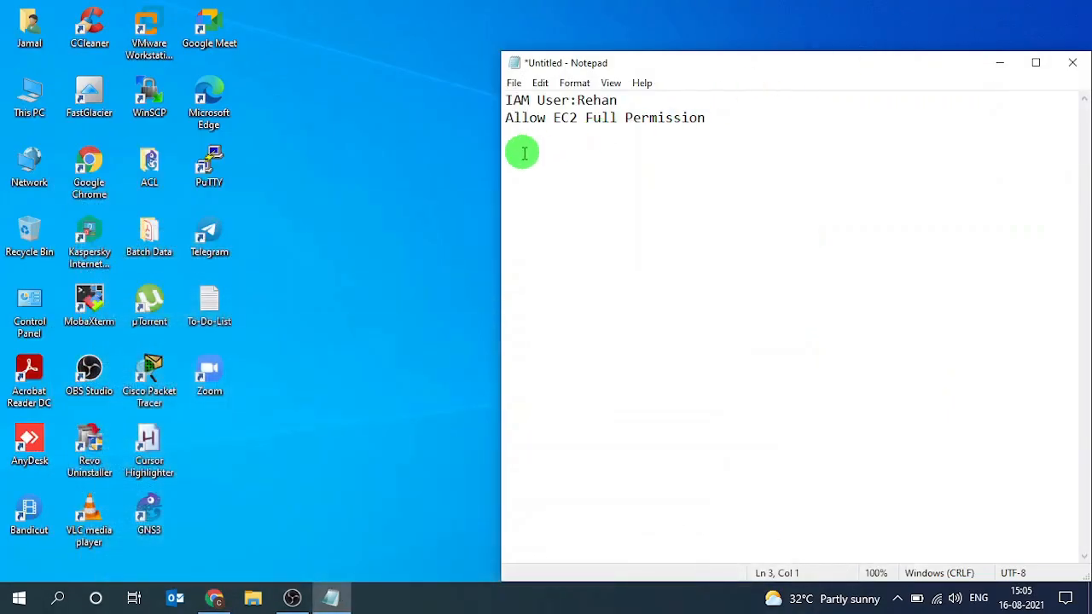
click(1000, 62)
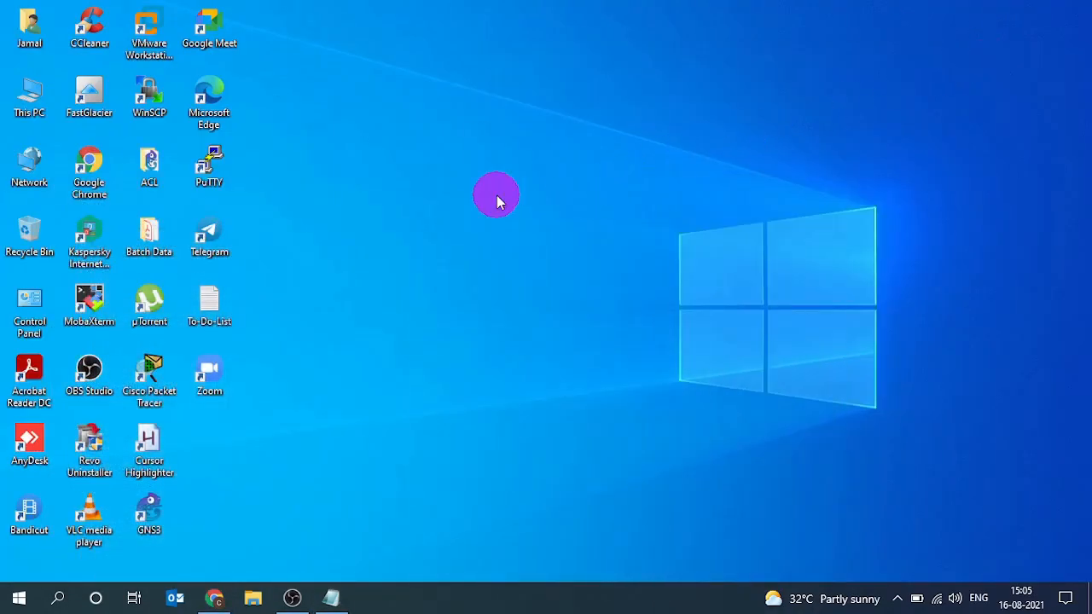
click(208, 101)
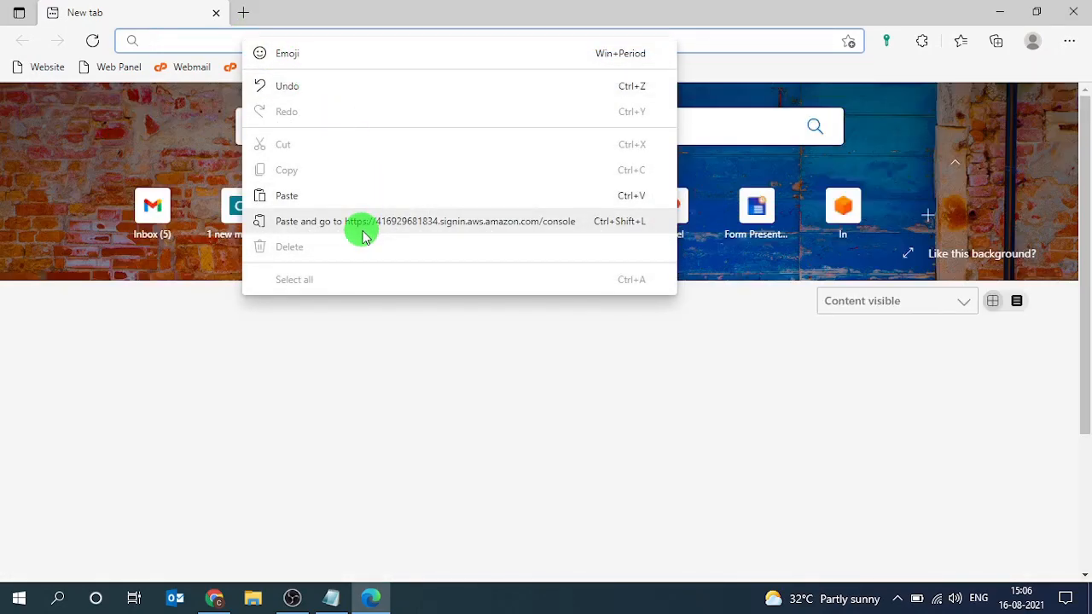
click(362, 230)
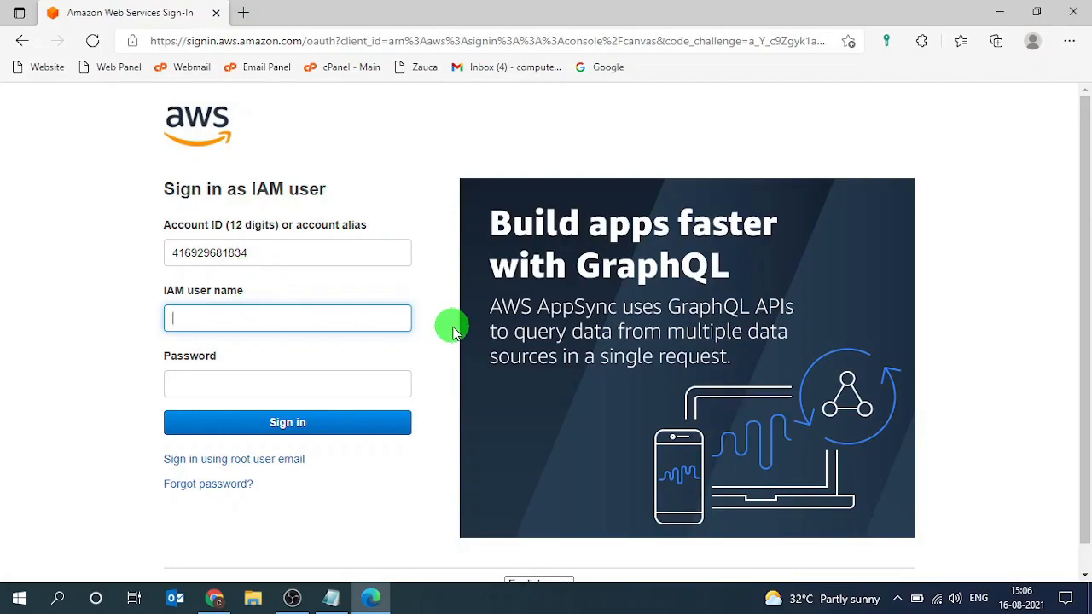
Step: Sign in as the new IAM user with the user name and account password, and suppress the password manager's strong-password suggestion
text(Rehan)
key(Tab)
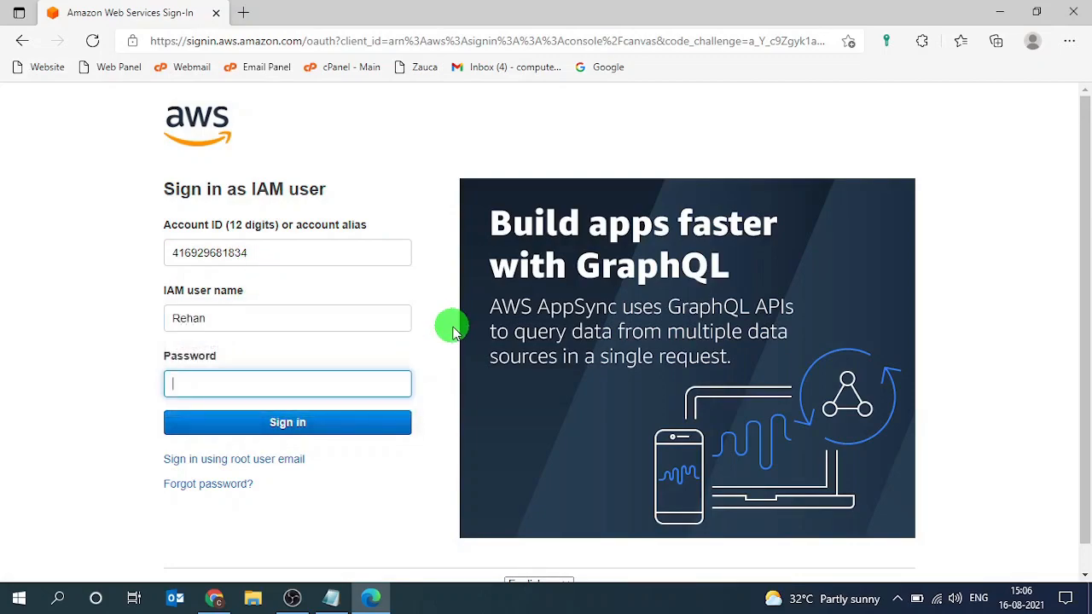
text(••)
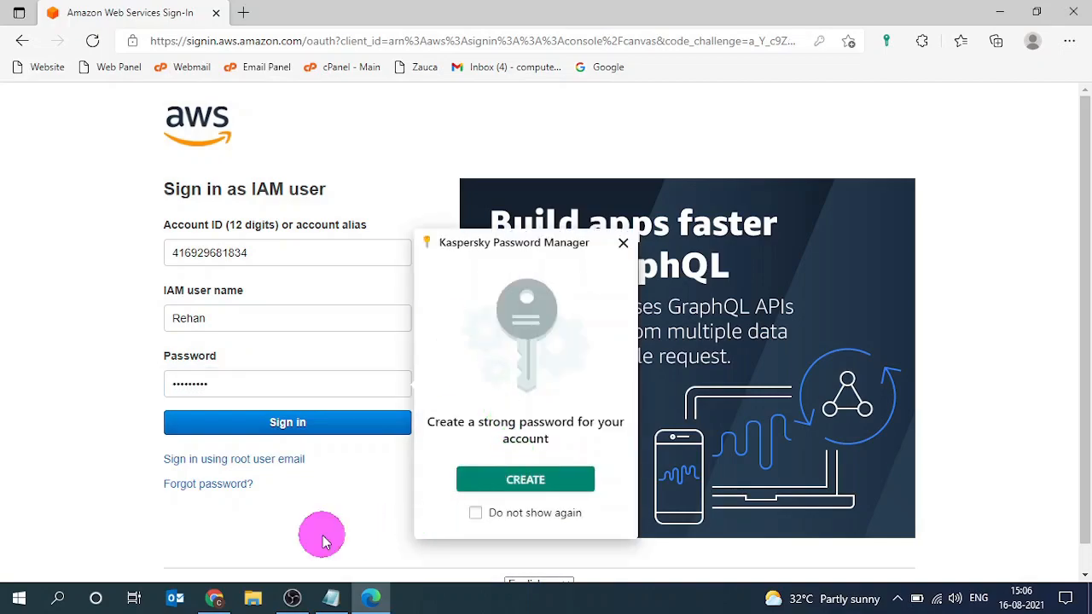
click(318, 427)
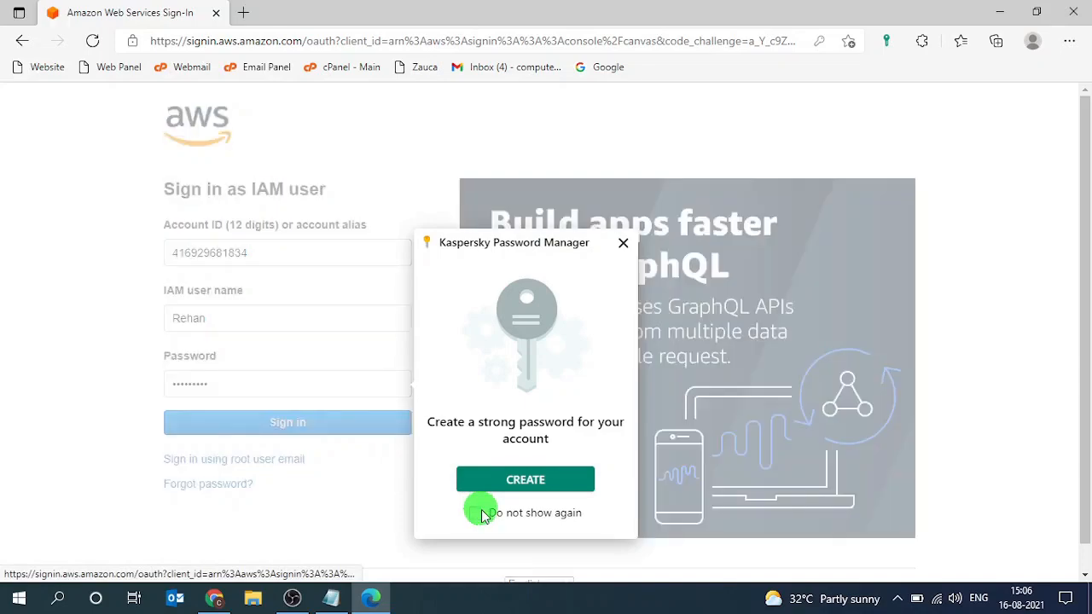
click(475, 513)
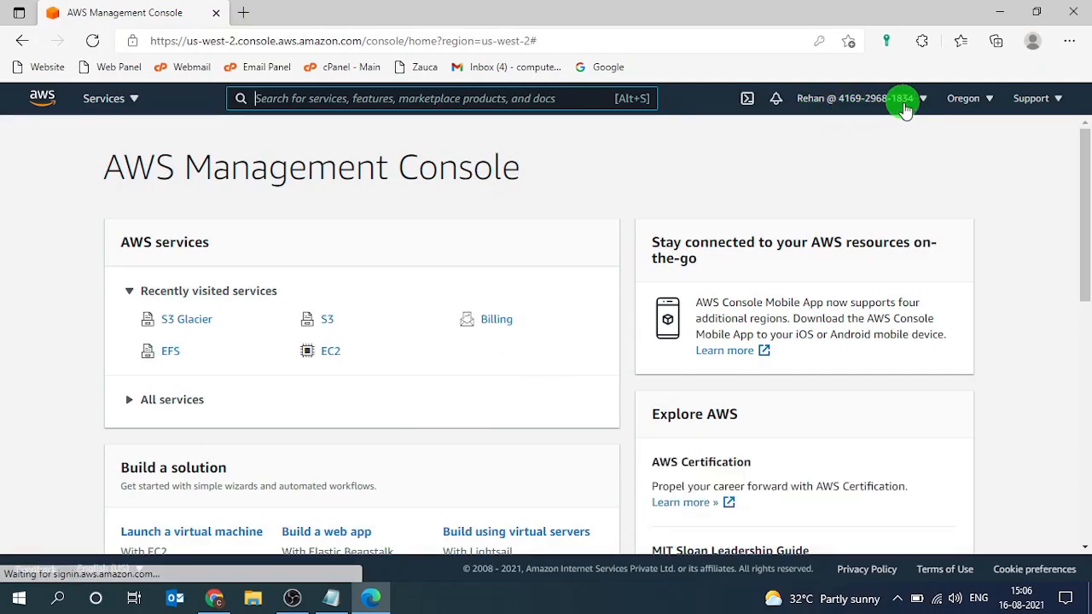
click(215, 598)
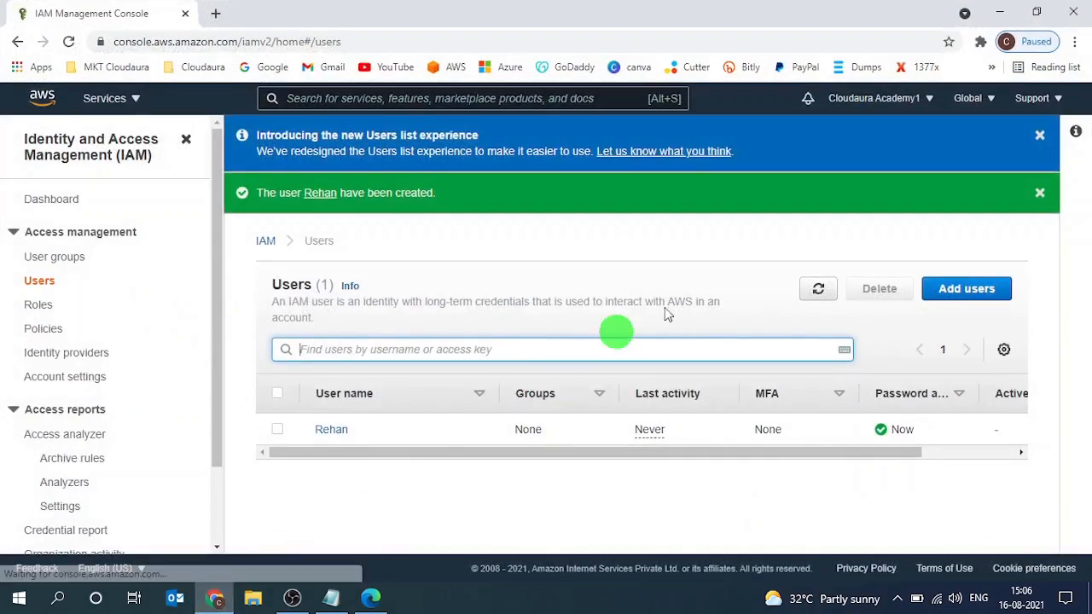
click(1001, 13)
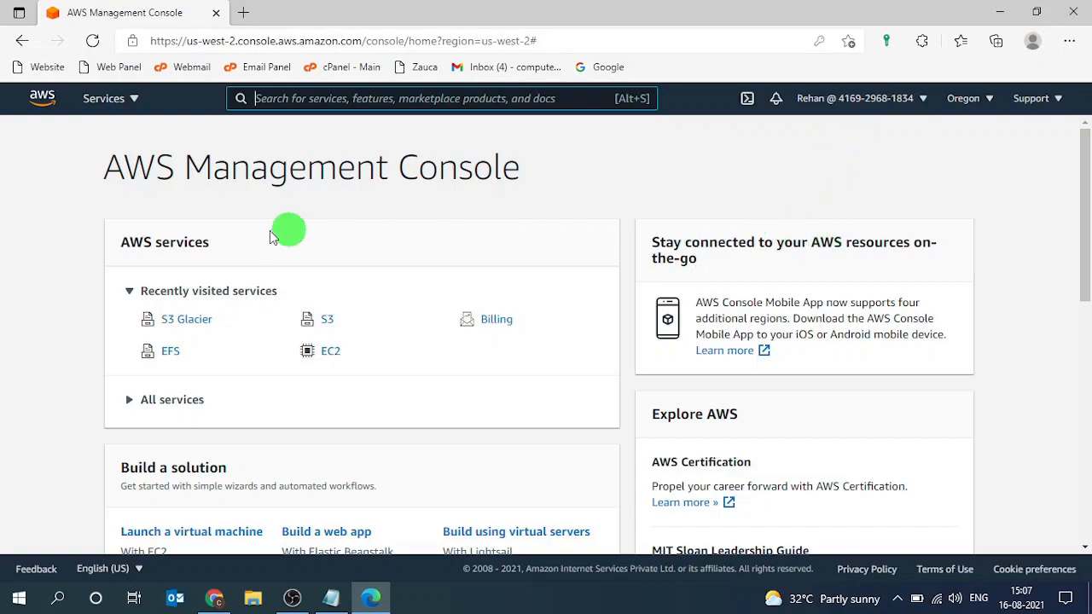
Step: Open the S3 bucket list and the EC2 dashboard to check the IAM user's access to each service
click(136, 100)
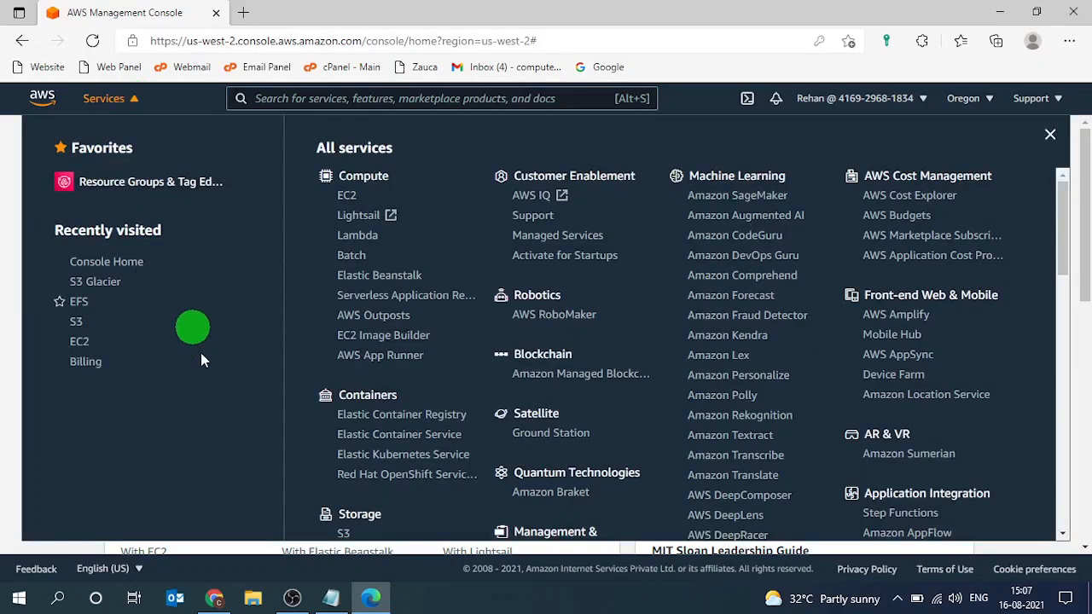
scroll(358, 427, down, 2)
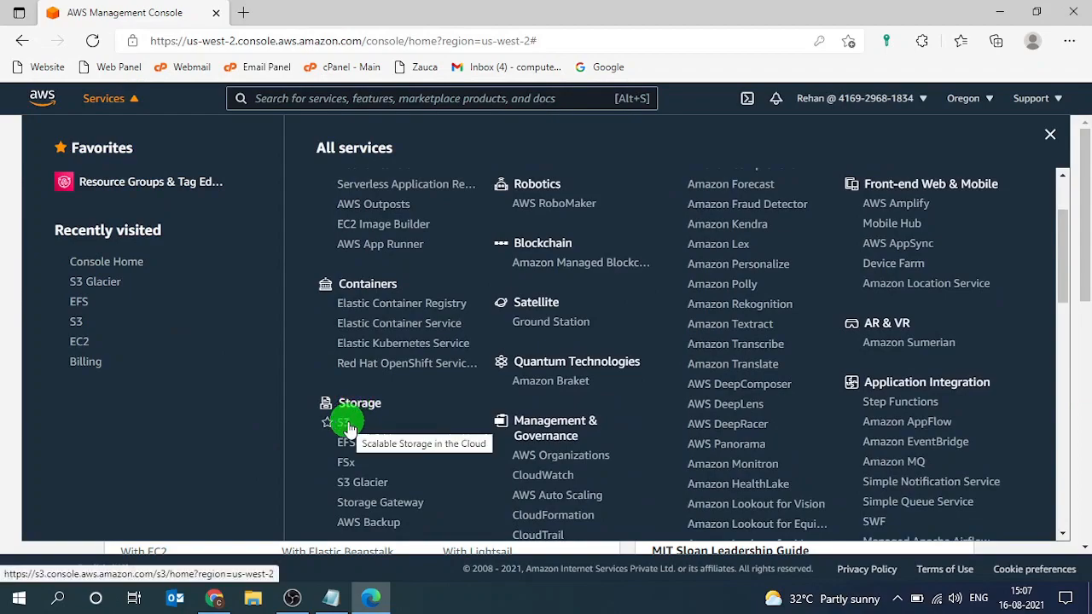
click(349, 422)
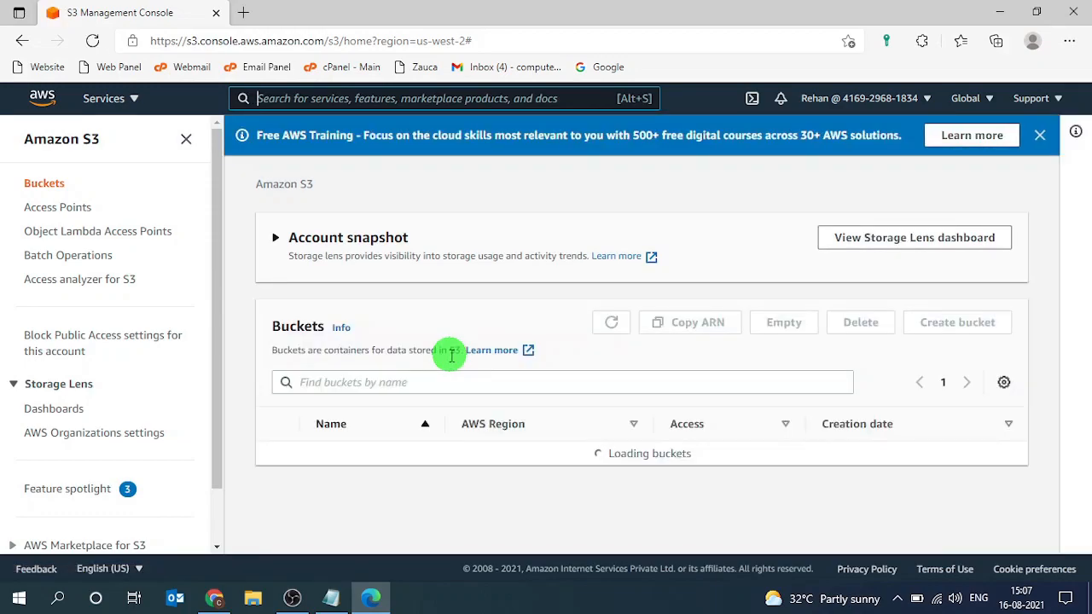
scroll(450, 356, down, 1)
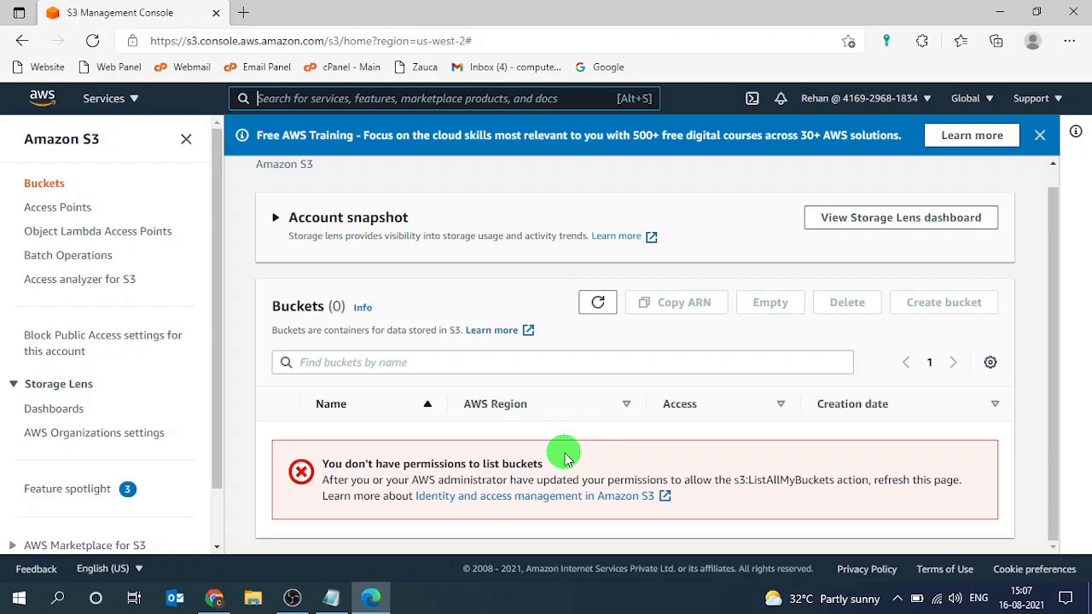
click(137, 99)
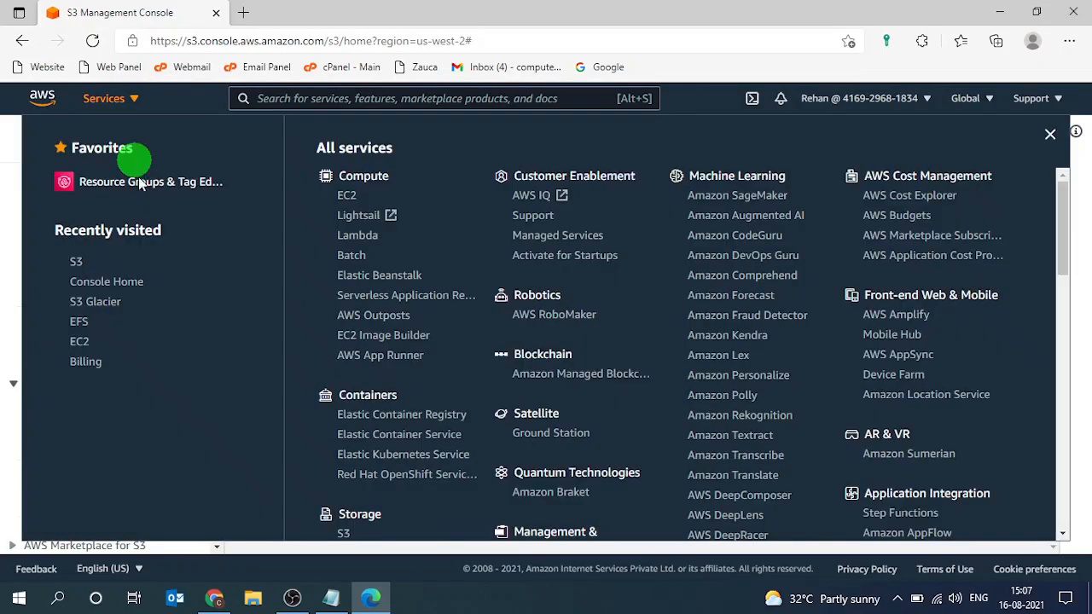
click(351, 197)
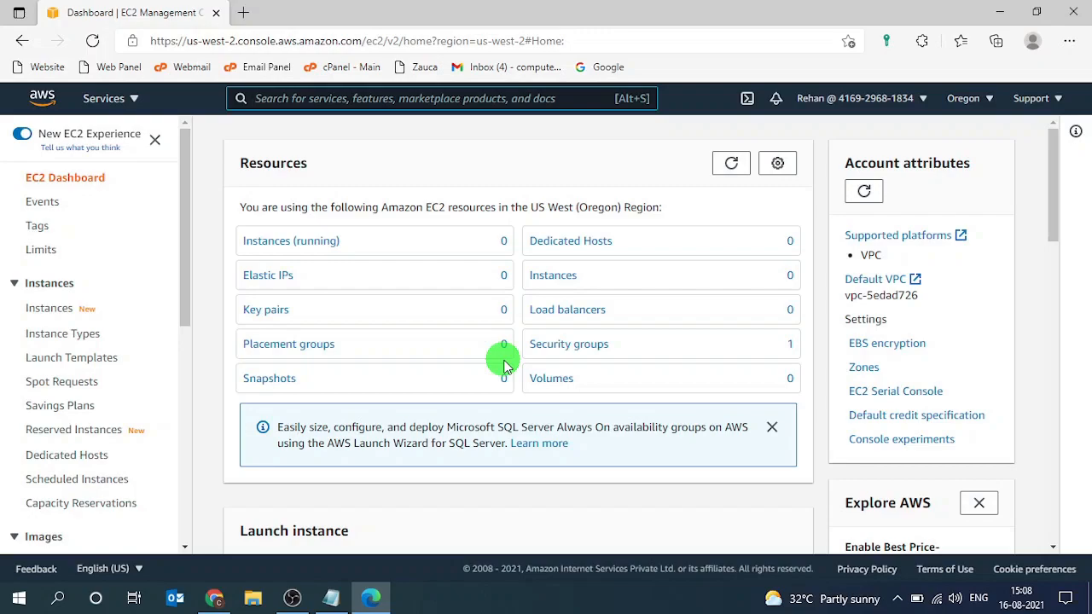
Step: Switch to Chrome and open the new IAM user's summary to examine the attached permissions policies
click(218, 599)
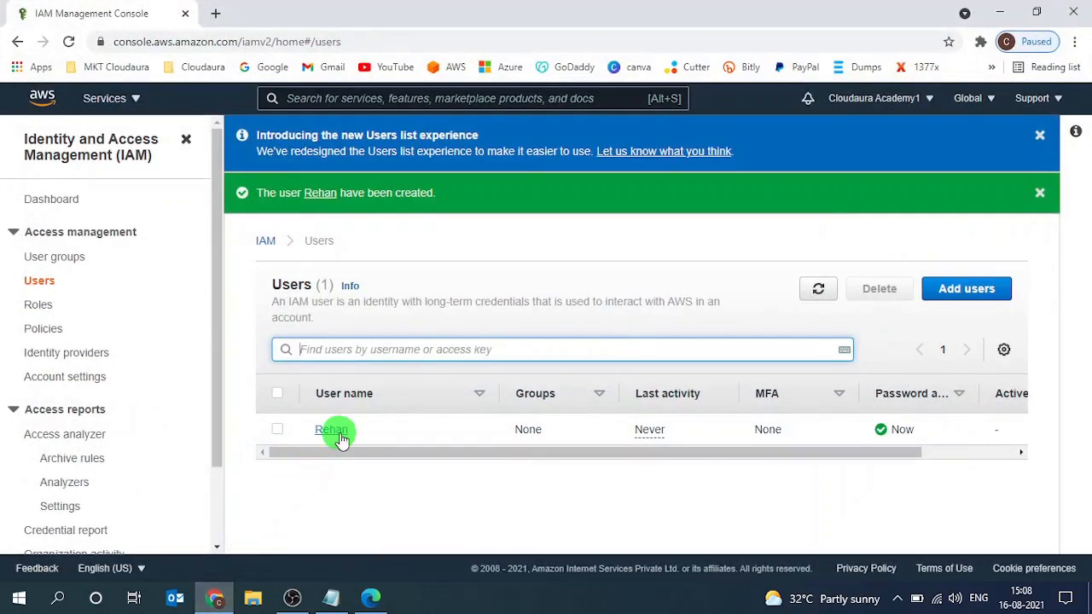
click(341, 434)
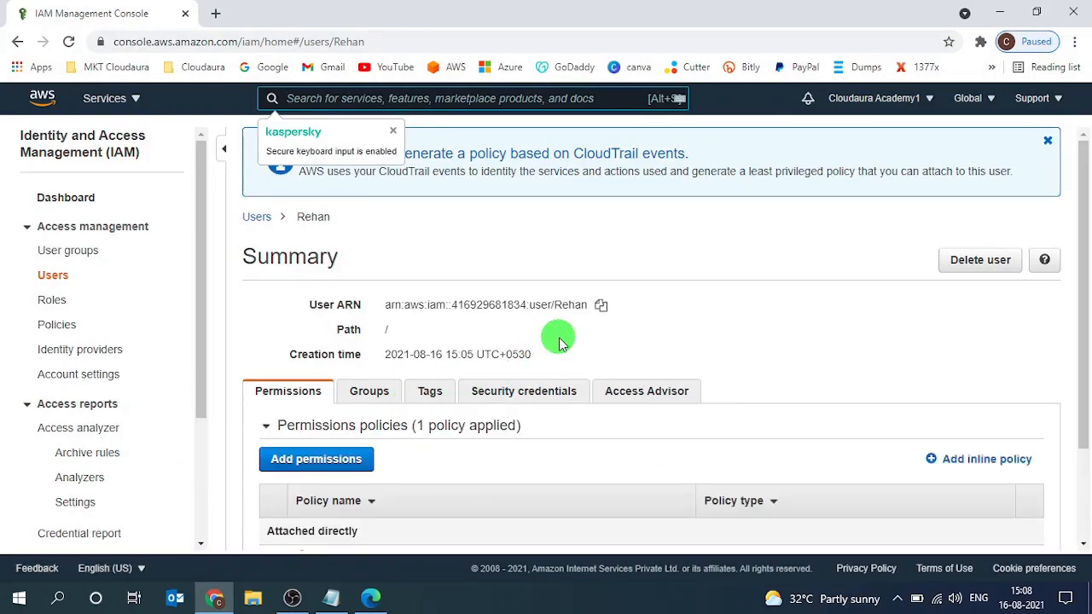
scroll(558, 341, down, 2)
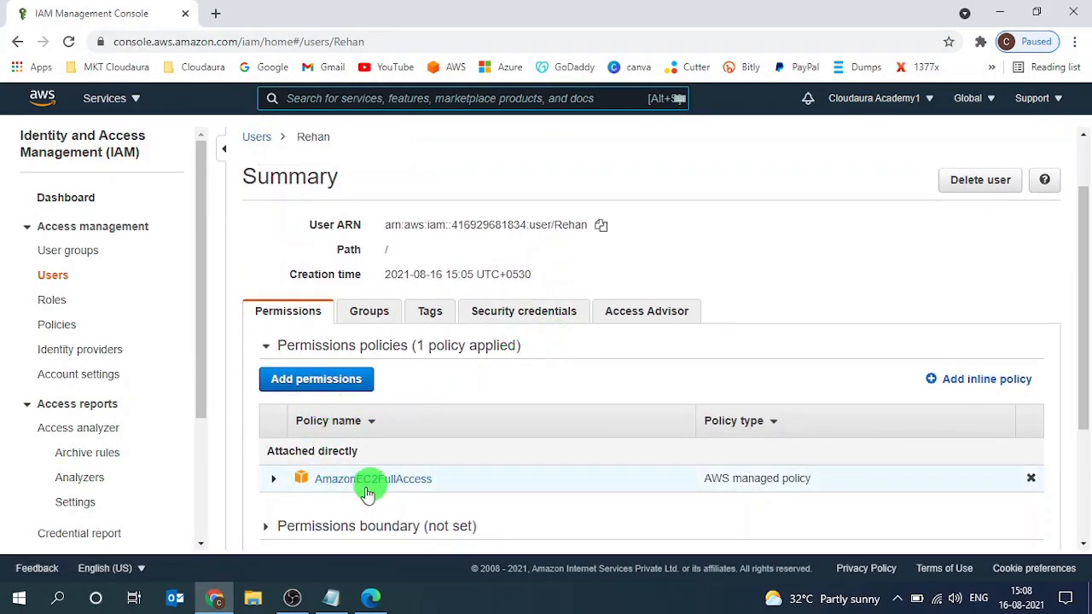
Step: Add permissions to the user by directly attaching the existing AmazonS3FullAccess policy, and check the list of attached policies
click(344, 384)
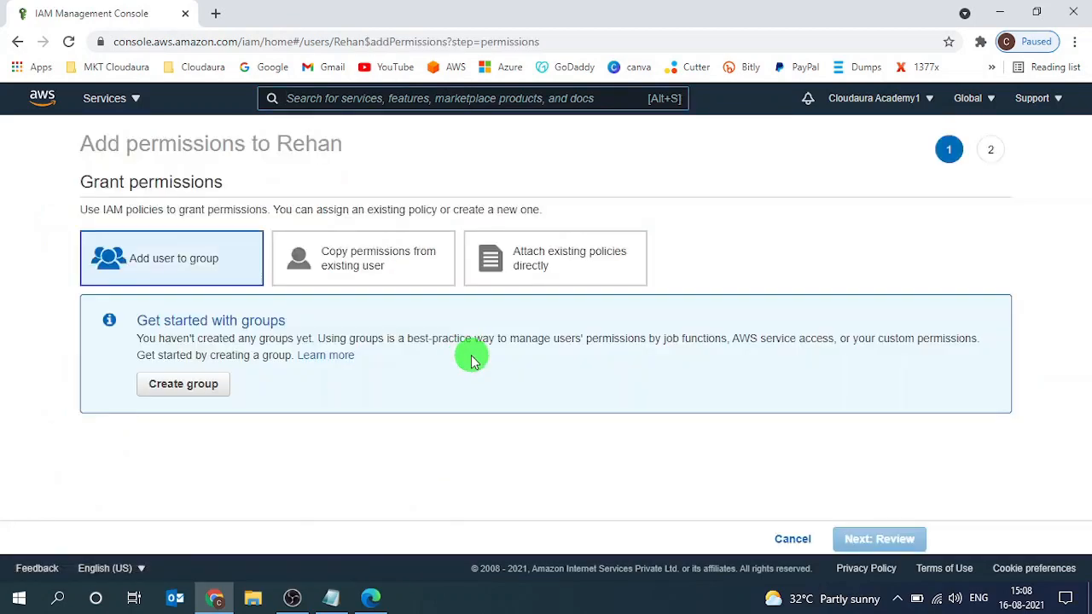
click(553, 281)
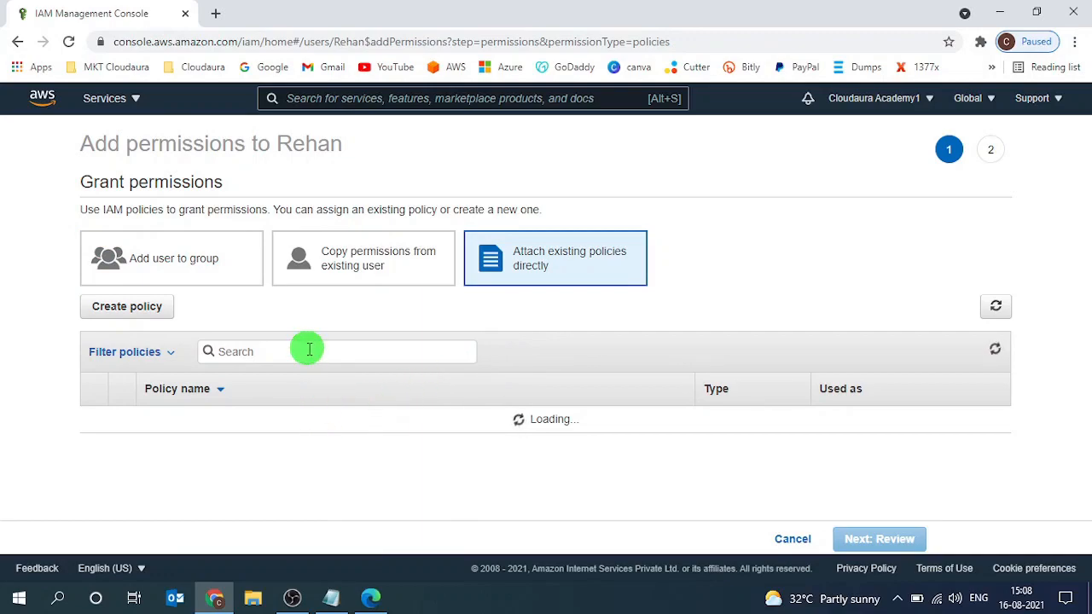
text(s3fu)
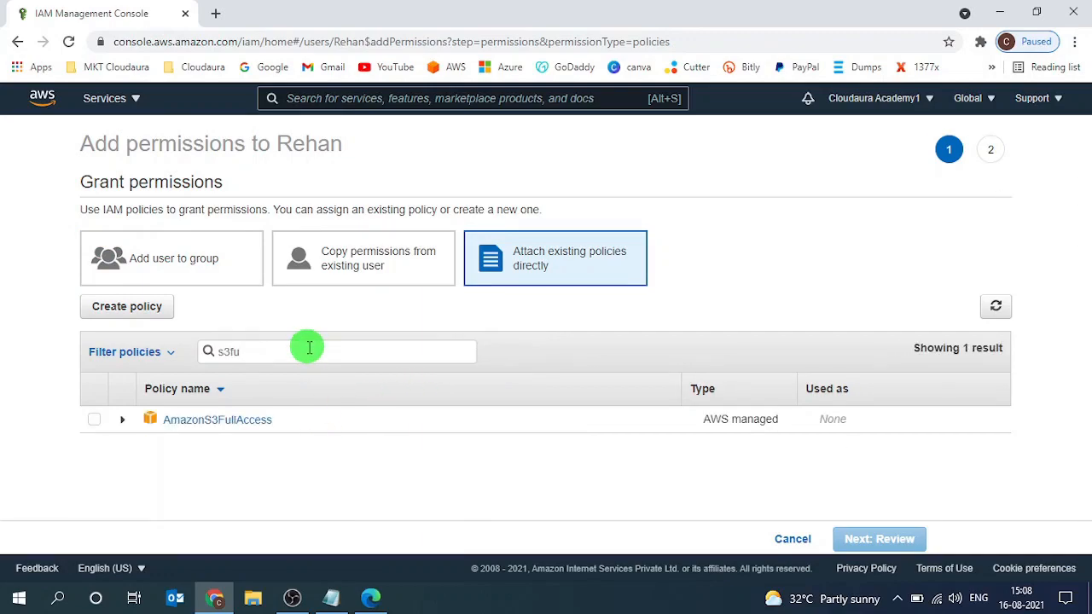
click(94, 419)
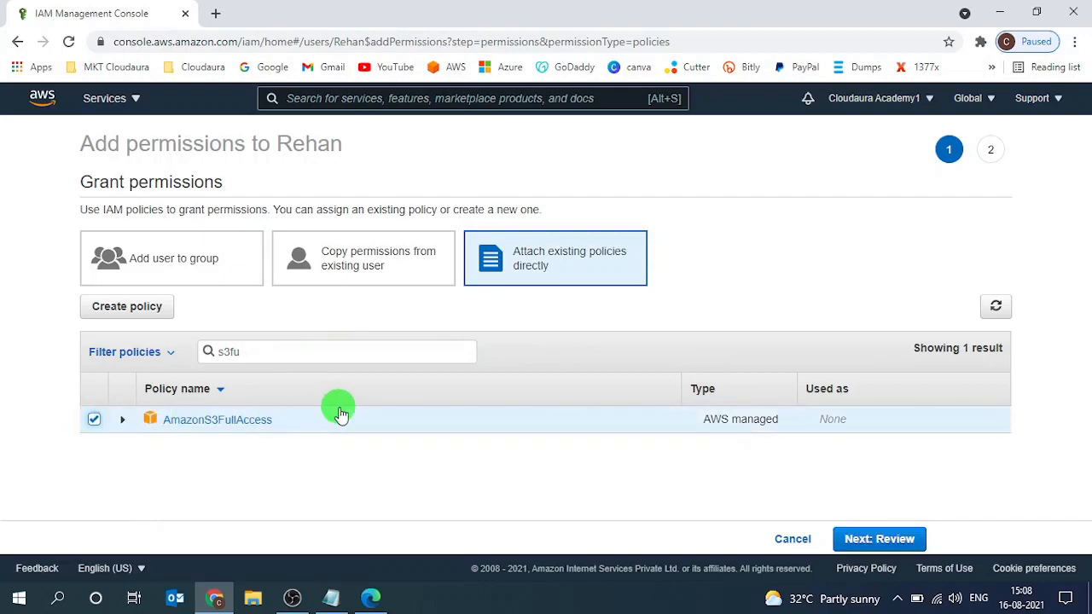
click(846, 541)
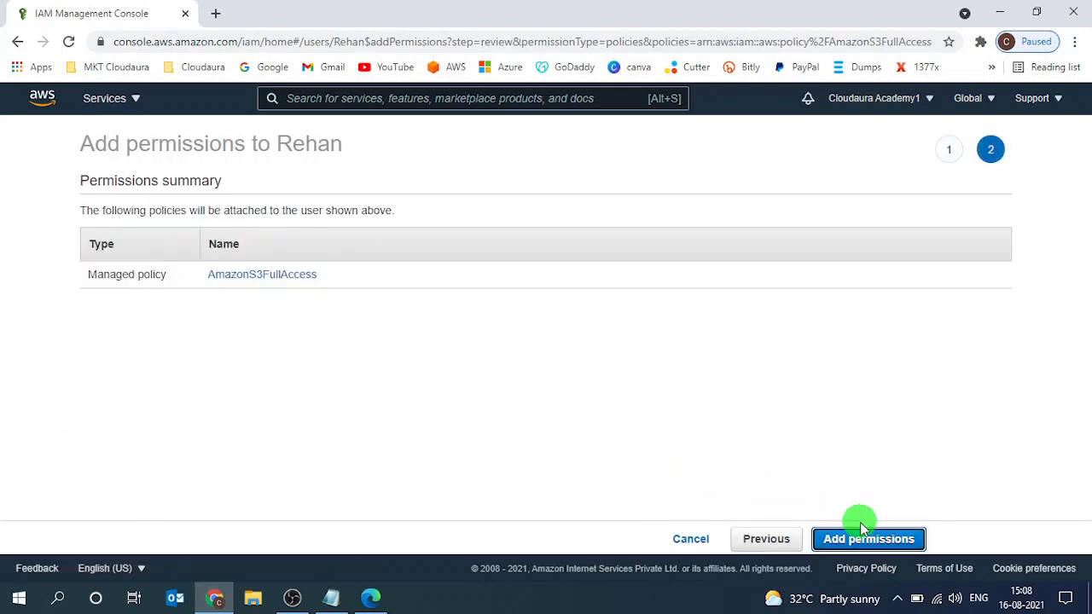
click(880, 542)
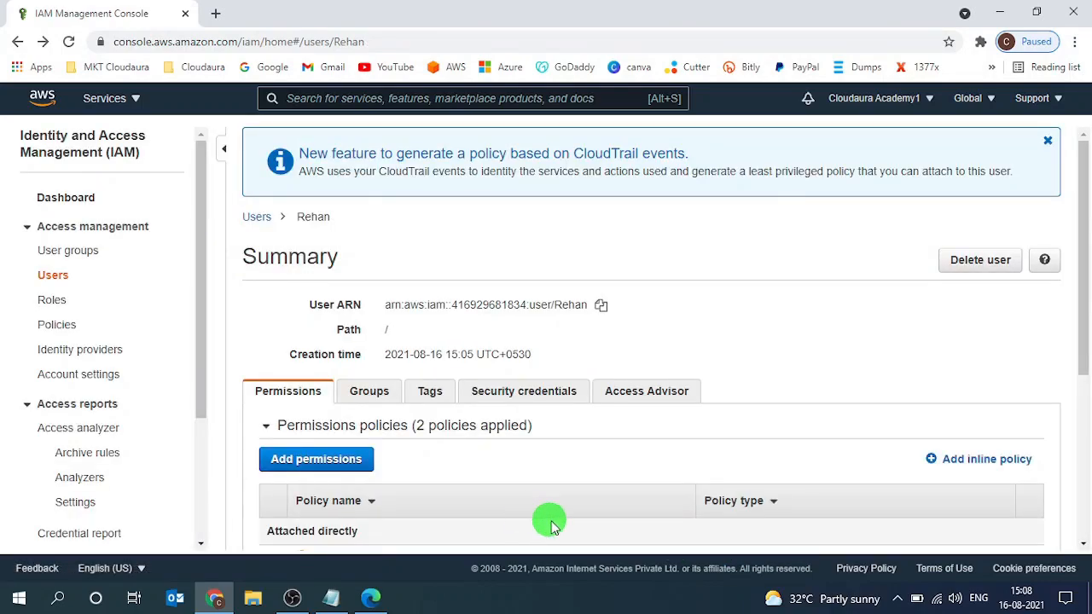
scroll(554, 517, down, 2)
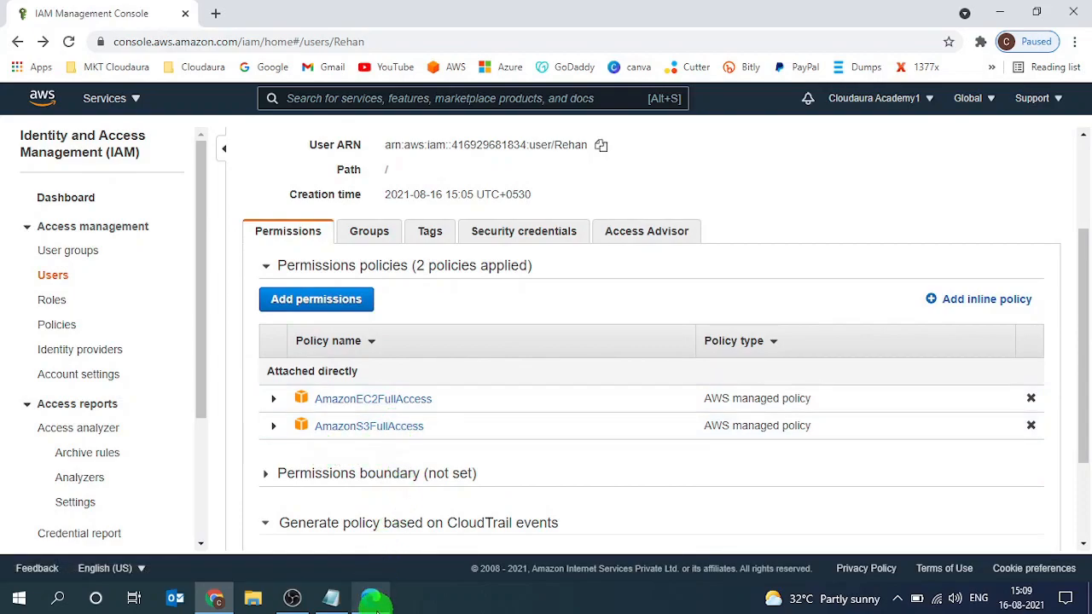
Step: Switch to Microsoft Edge, reload the IAM user's console and open the S3 bucket list to check its access
click(372, 599)
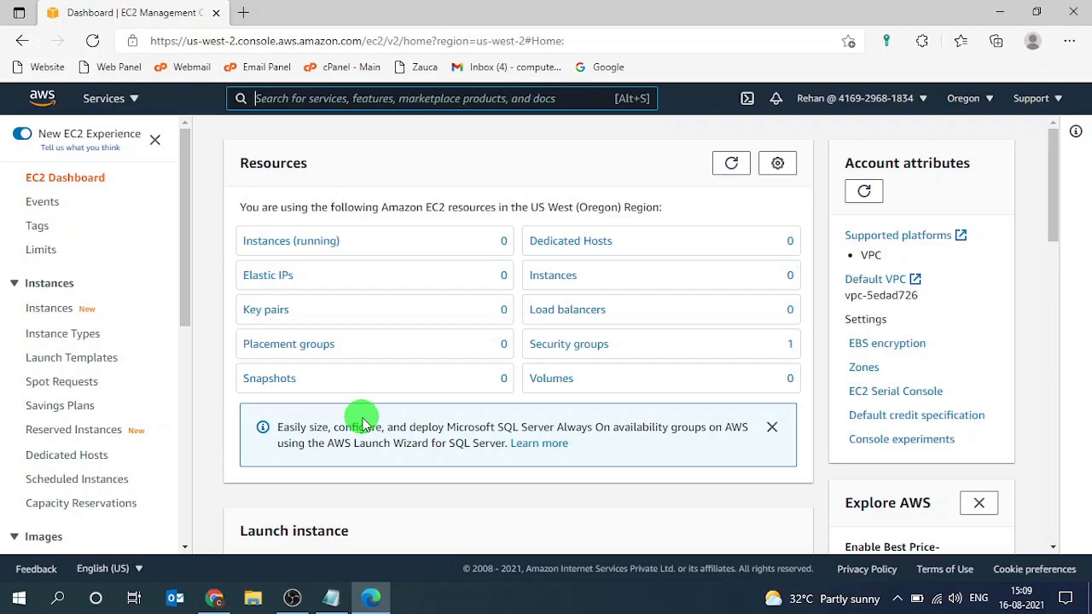
click(92, 40)
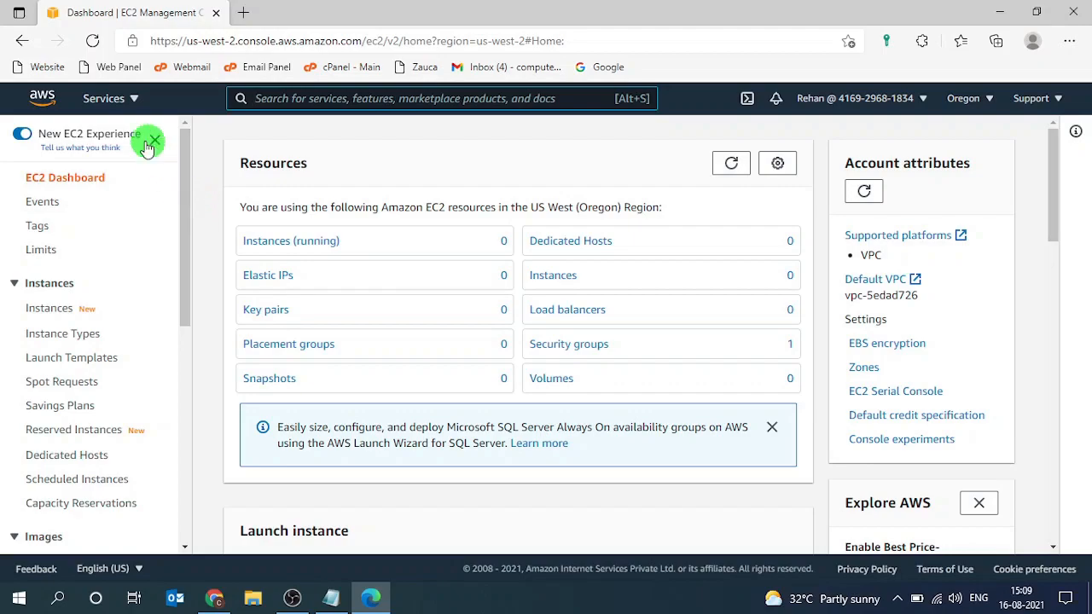
click(129, 99)
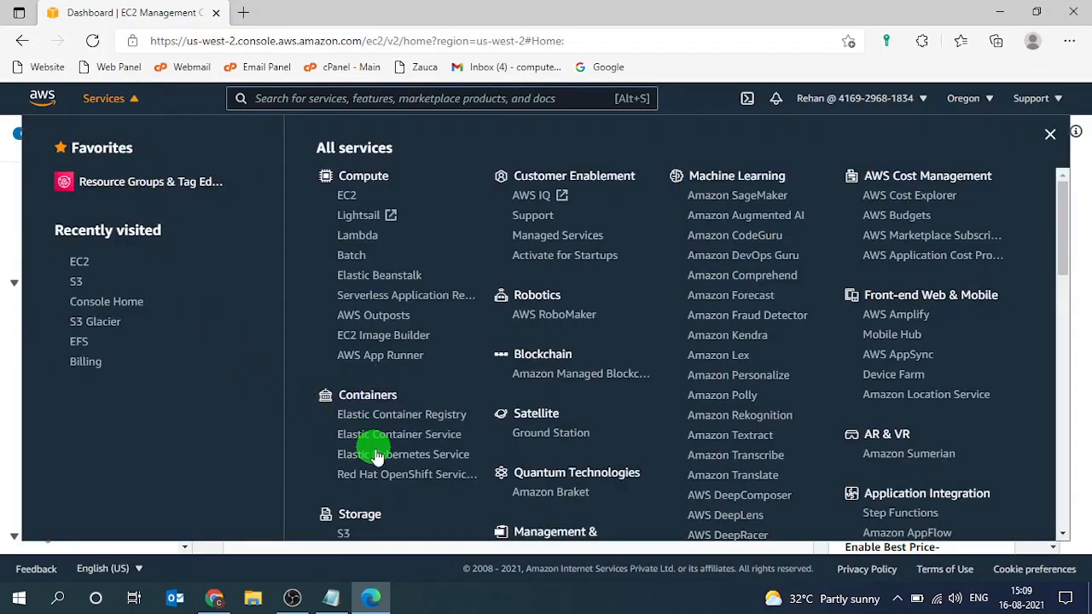
scroll(373, 449, down, 1)
click(342, 480)
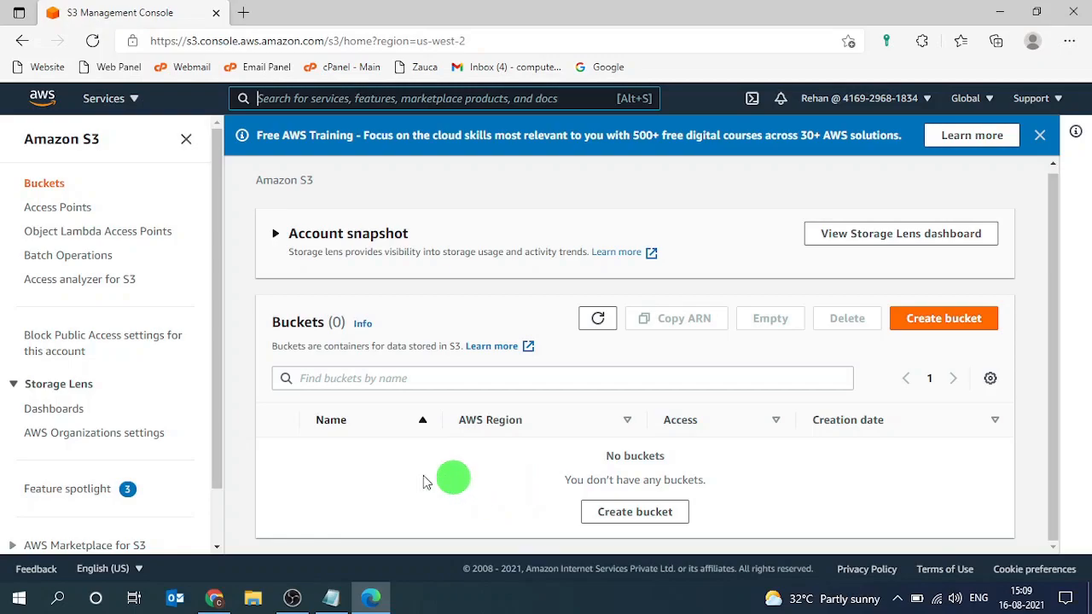
click(139, 98)
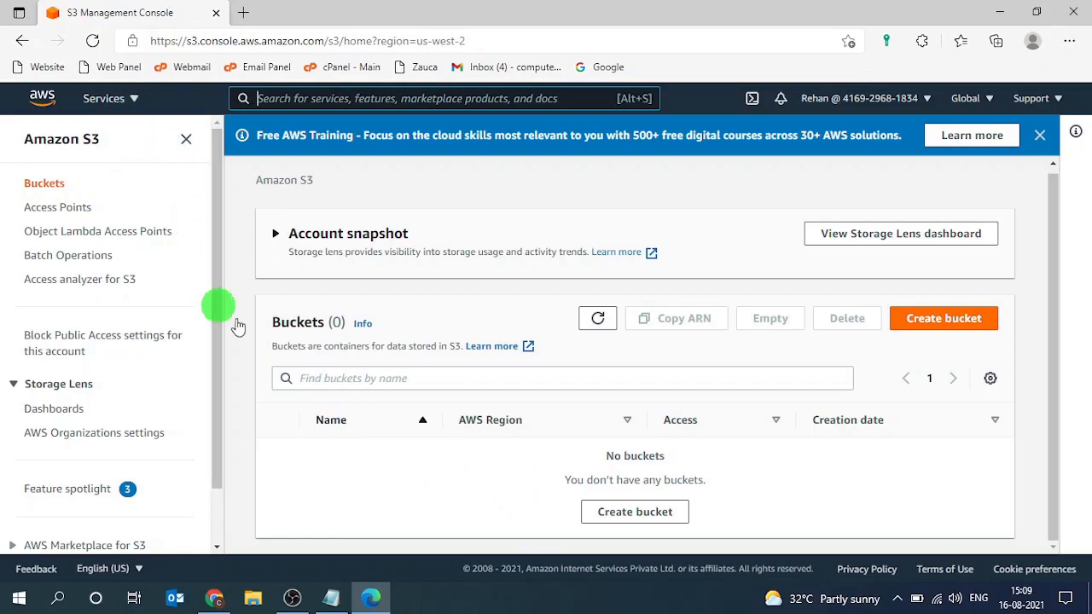
Step: Open the S3 Glacier service from the list of all services to check the IAM user's access to it
scroll(333, 415, down, 3)
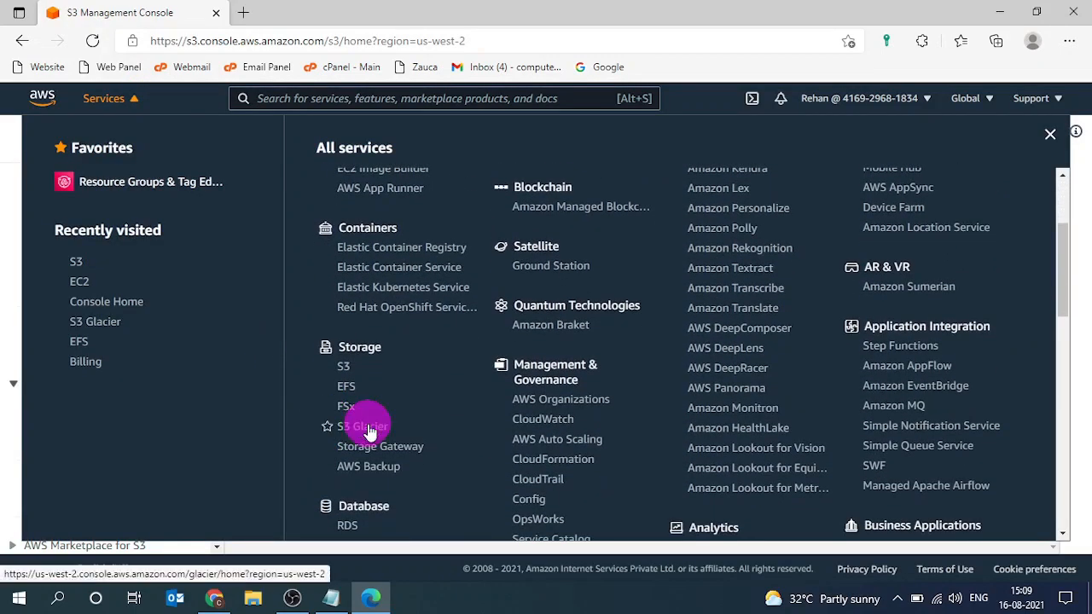
click(362, 428)
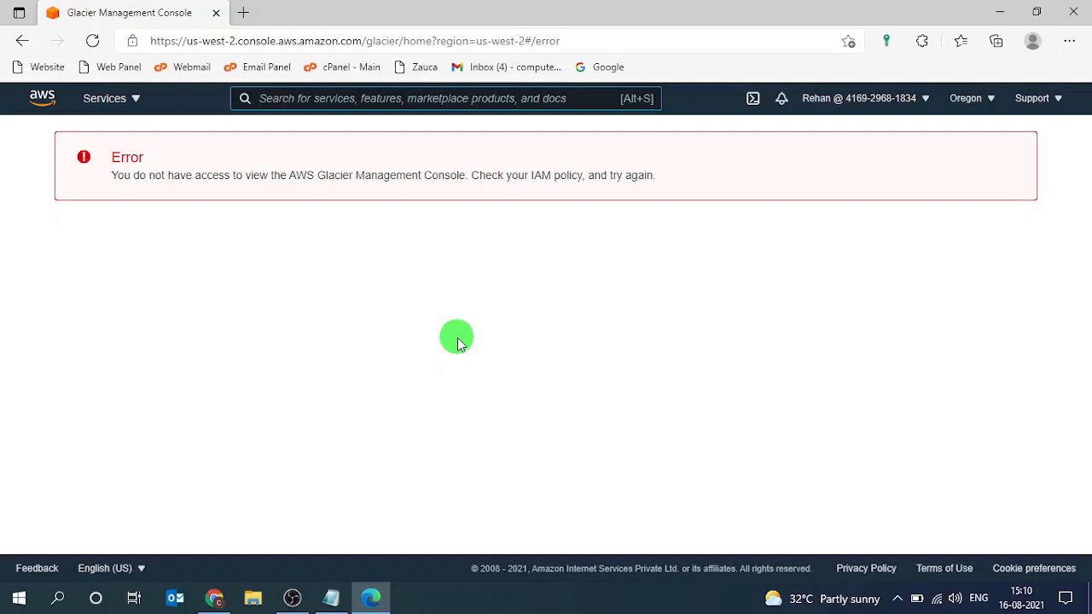
Step: Sign the IAM user out of the AWS console and close Microsoft Edge to return to Chrome
click(879, 111)
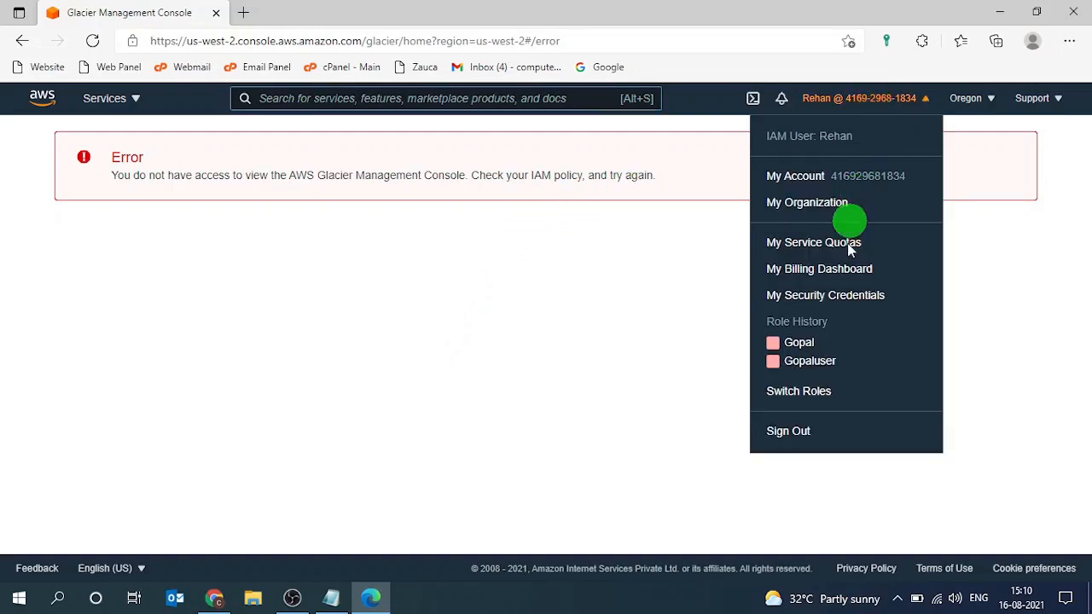
click(782, 433)
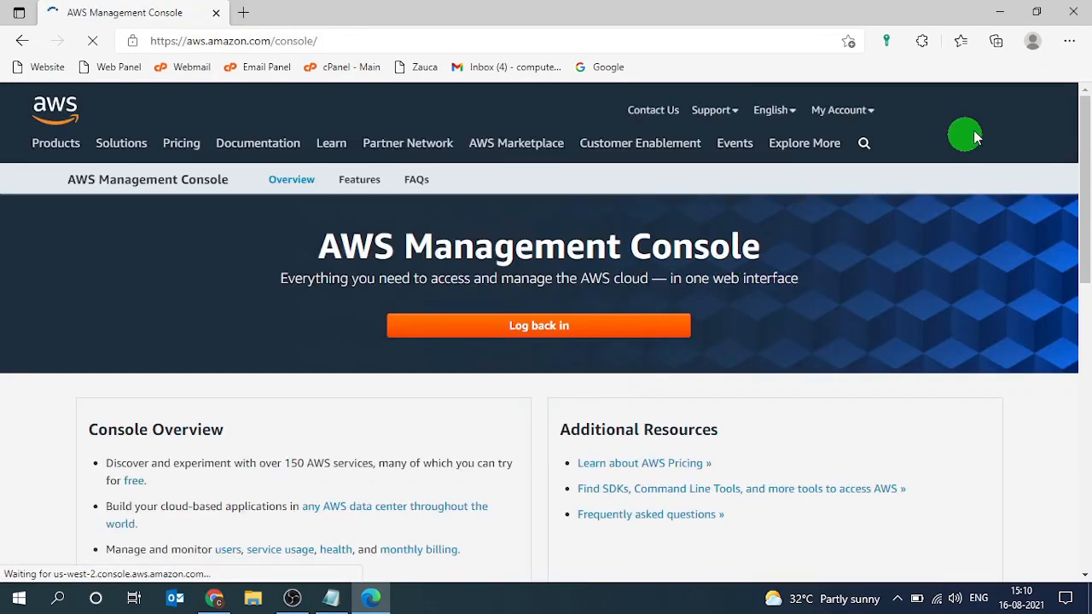
click(1073, 12)
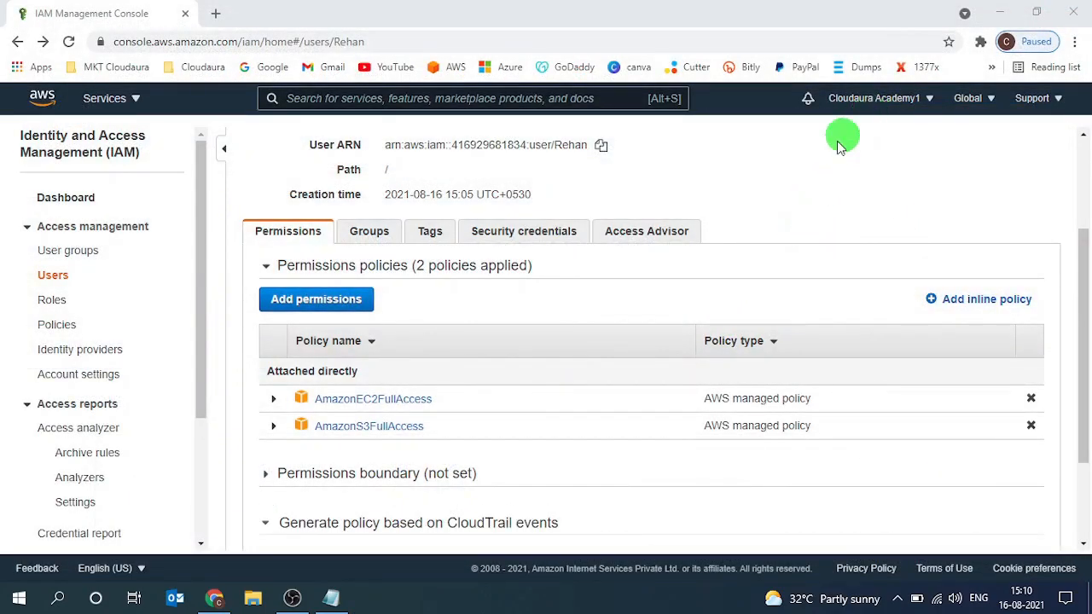
Step: Delete the test user permanently from the IAM users list, entering its user name to confirm the deletion
click(52, 275)
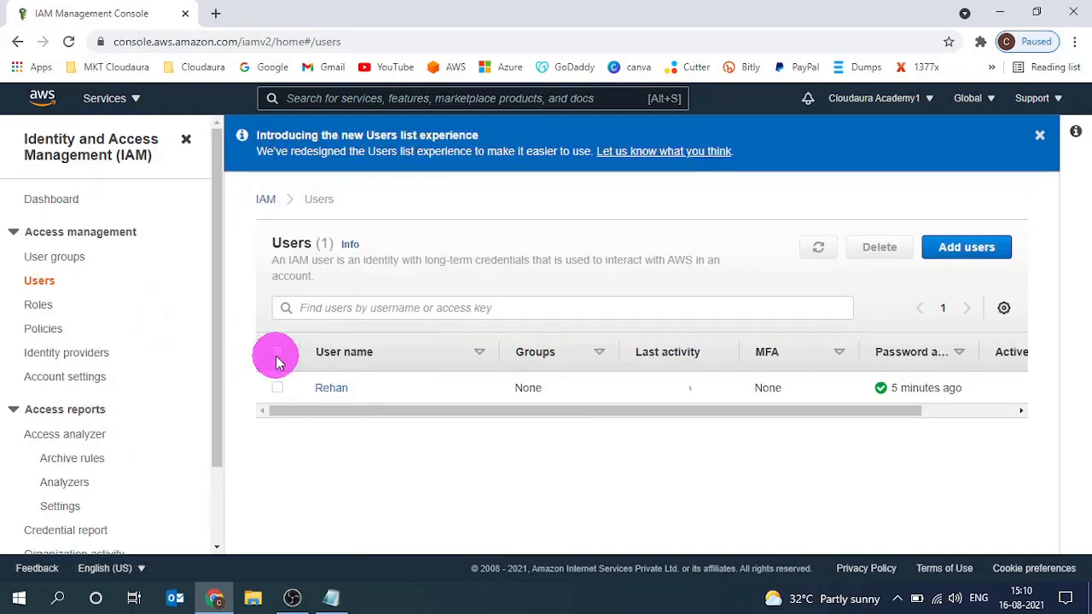
click(277, 354)
click(888, 253)
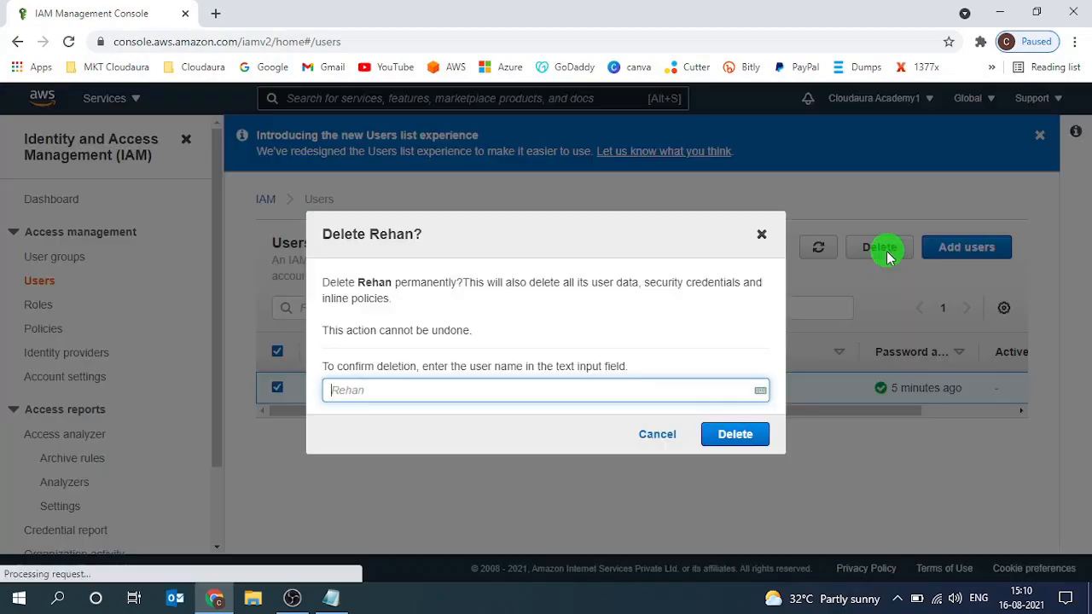
text(Rehan)
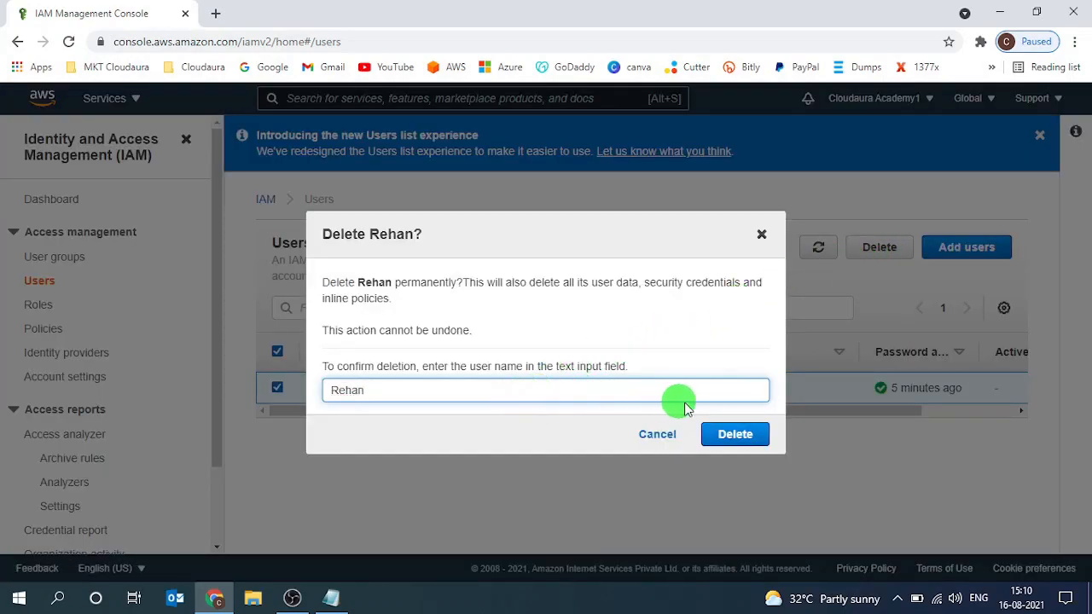
click(733, 434)
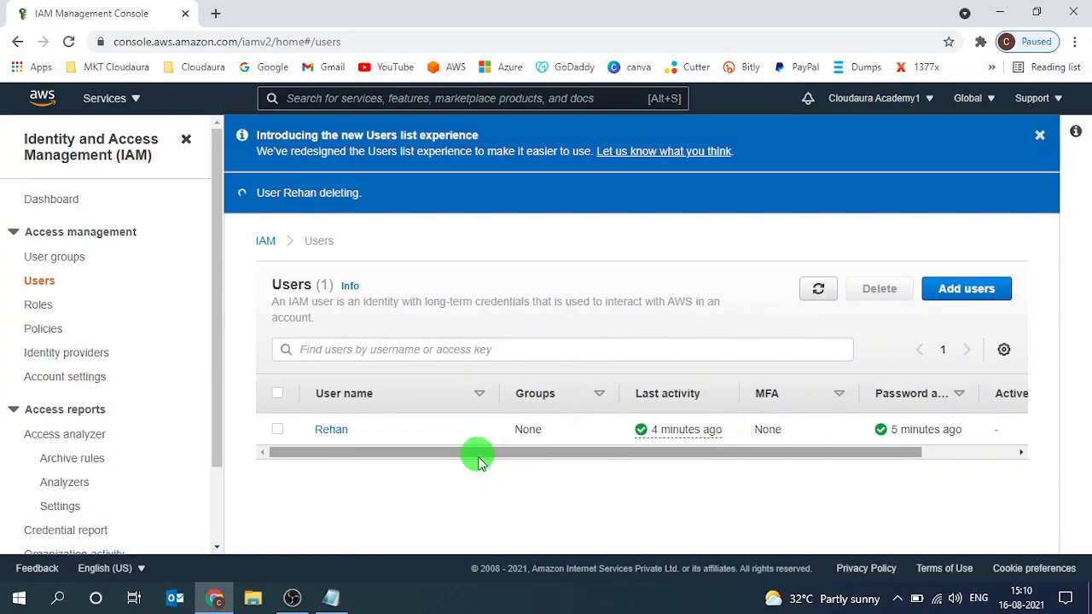